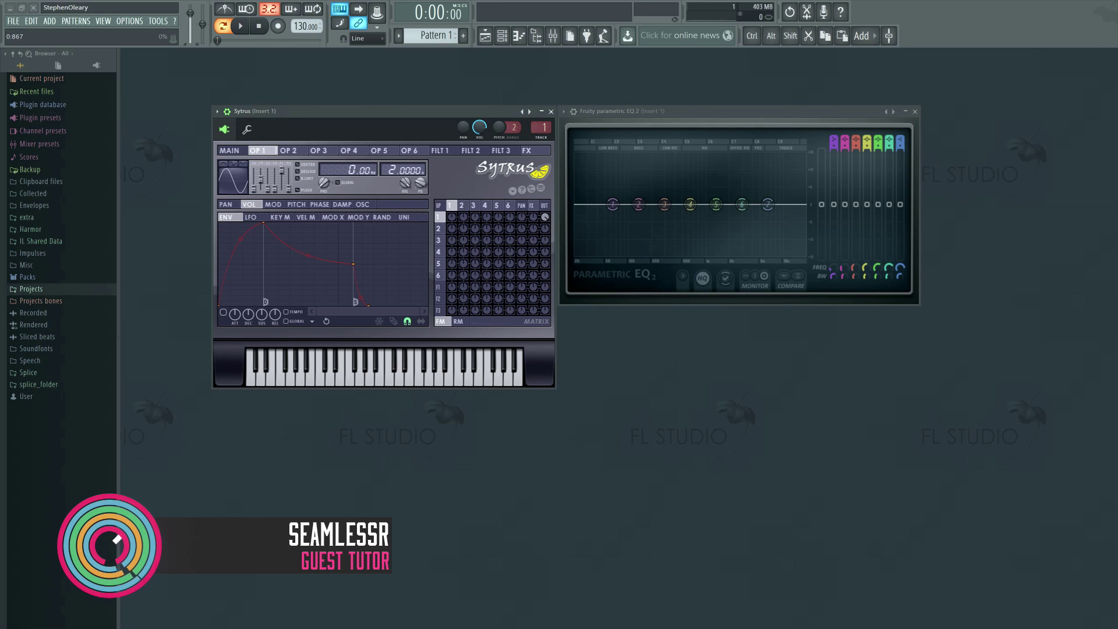
Step: Hide the Sytrus wrapper controls, then modulate operator 1 with operator 2 at a frequency ratio of 0.0060 and audition it
mouse_move(498, 115)
mouse_down()
mouse_move(491, 123)
mouse_move(499, 117)
mouse_up()
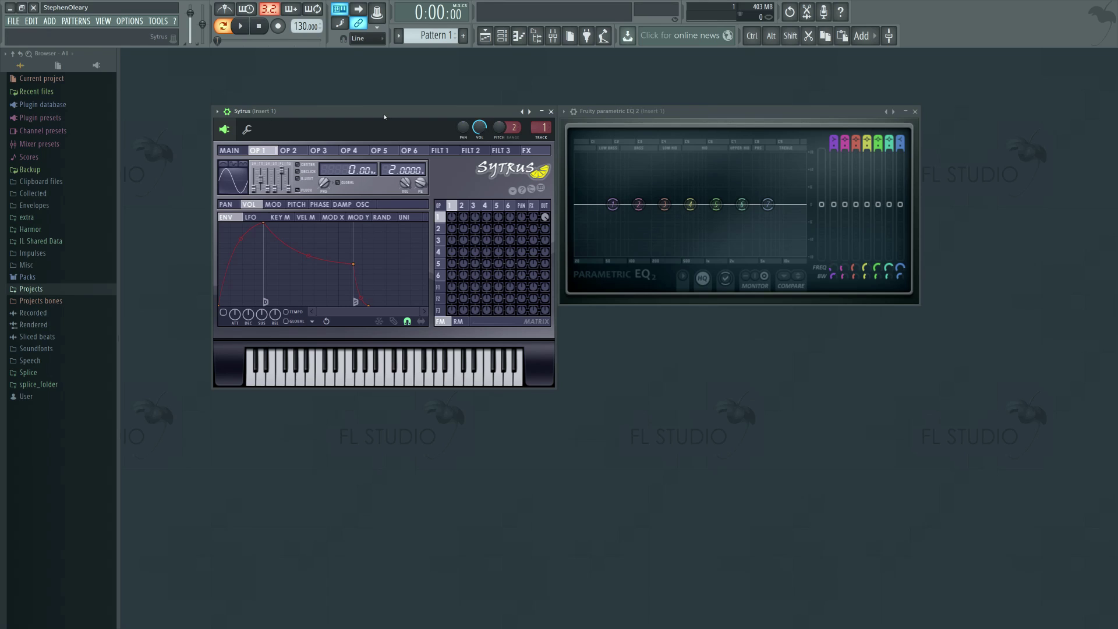
click(341, 110)
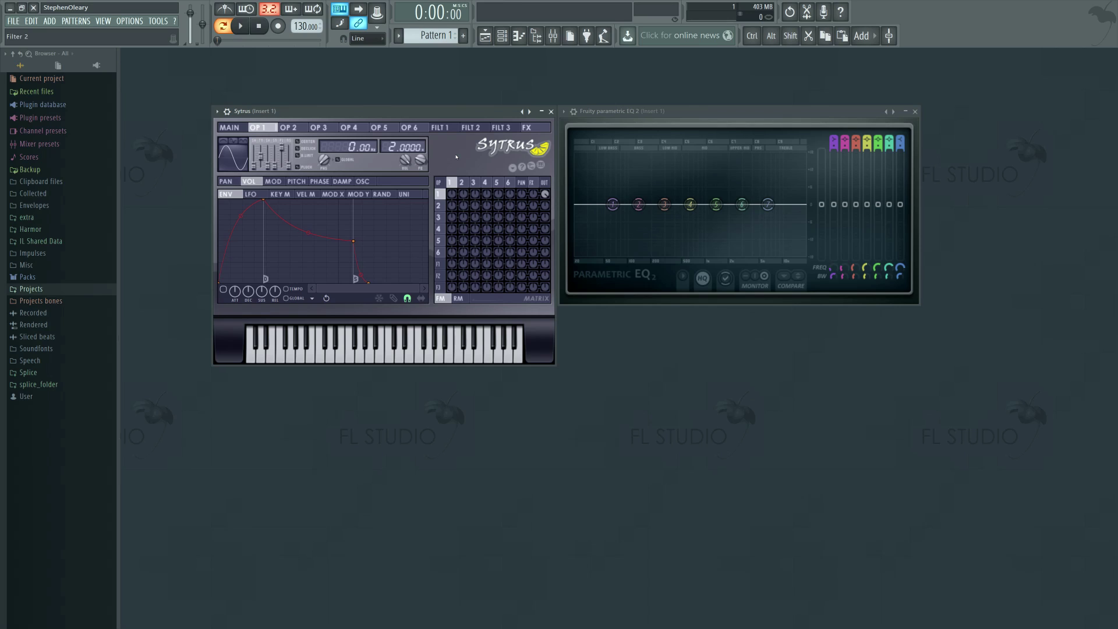
click(464, 184)
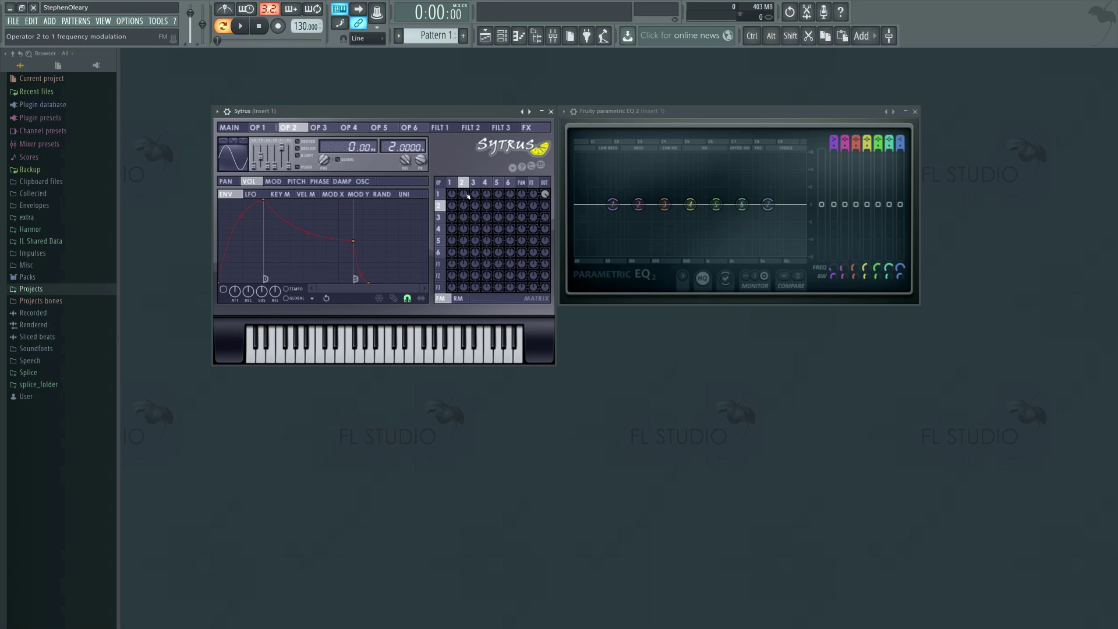
drag(467, 197, 468, 227)
mouse_move(411, 148)
mouse_down()
mouse_move(411, 175)
mouse_move(411, 145)
mouse_up()
key(b)
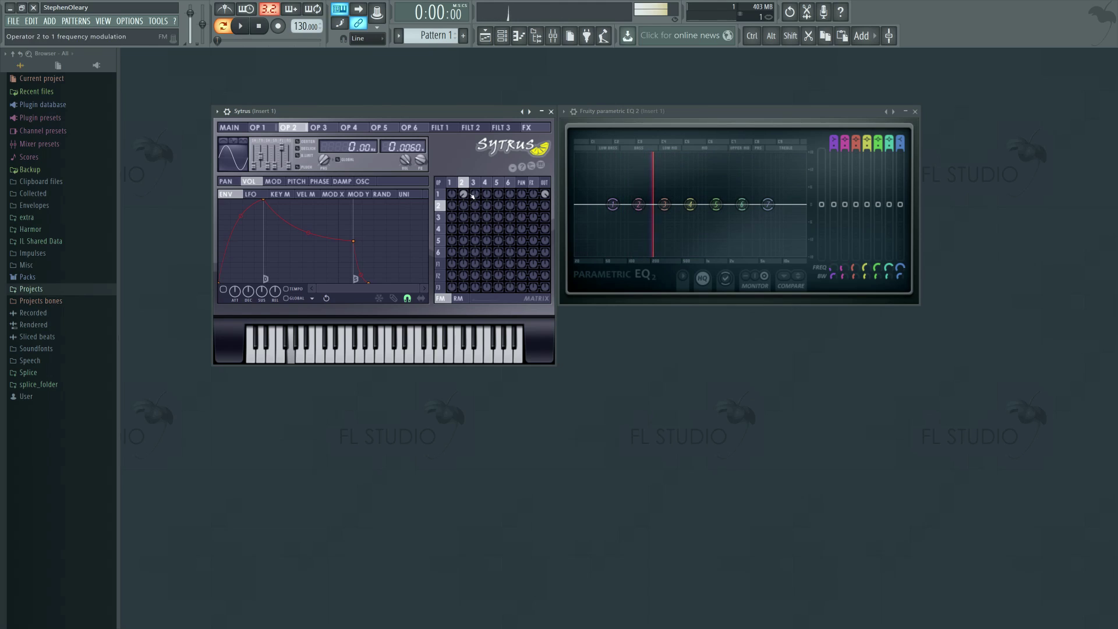
Step: Set operator 2's frequency ratio to 0.0323 and compare its settings with operator 1
mouse_move(416, 147)
mouse_down()
mouse_move(416, 104)
mouse_move(404, 134)
mouse_move(415, 148)
mouse_up()
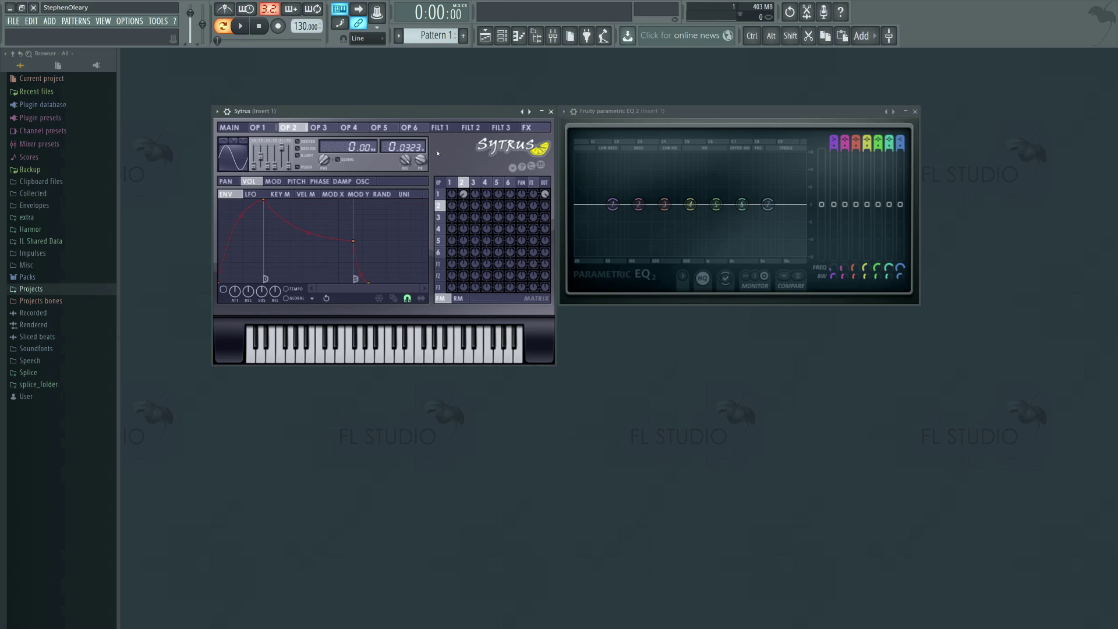
click(454, 184)
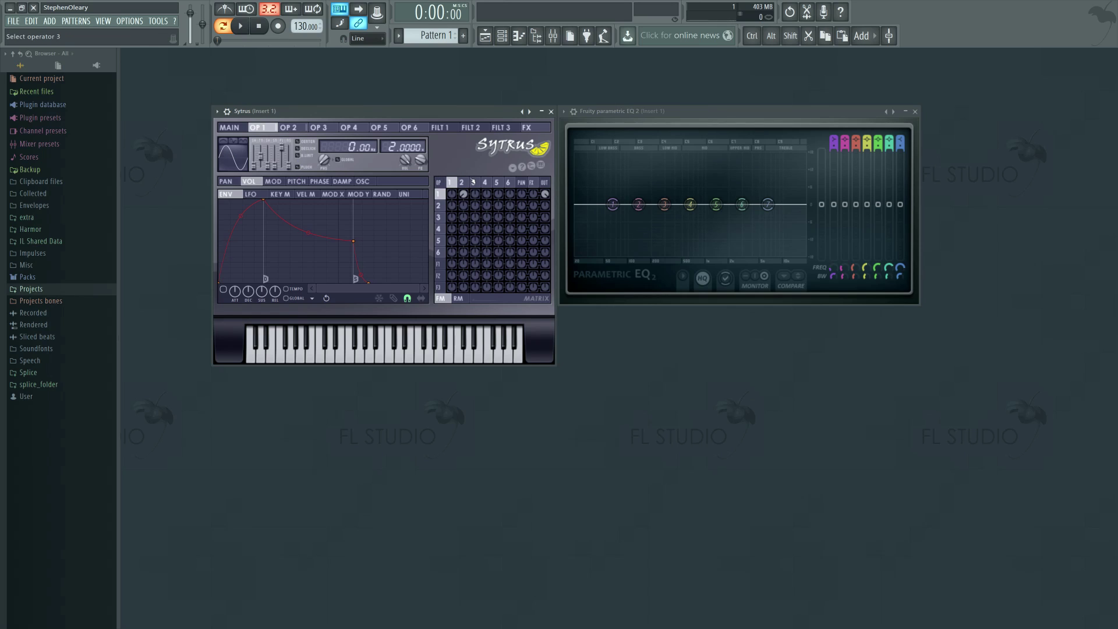
click(462, 184)
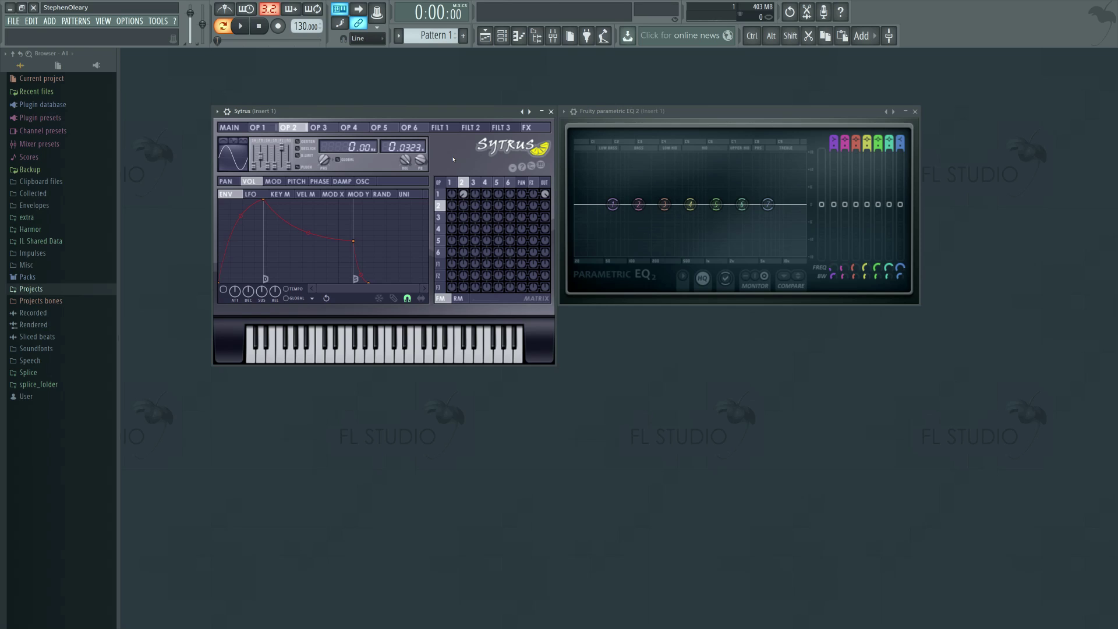
Step: Set operator 2's frequency ratio to 0.0200 and audition the modulated sound with test notes
key(b)
drag(413, 152, 402, 123)
mouse_move(254, 166)
mouse_down()
mouse_move(254, 154)
mouse_move(254, 166)
mouse_up()
drag(402, 150, 402, 160)
key(n)
key(n)
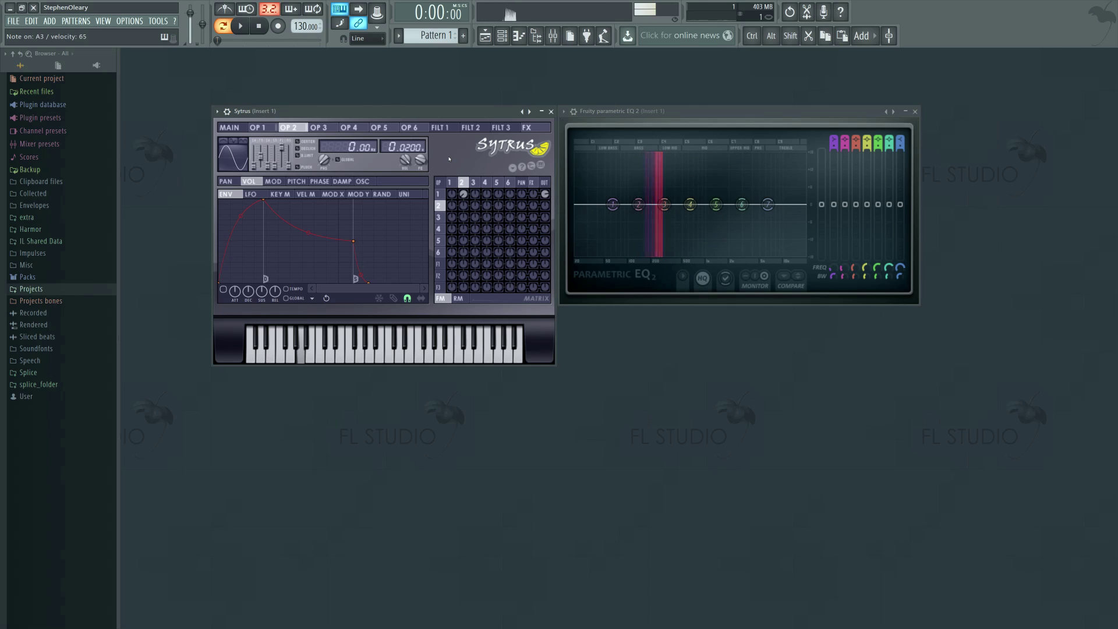
Step: Try a triangle and other waveform shapes on operator 2, and return its shape to sine
drag(254, 168, 254, 164)
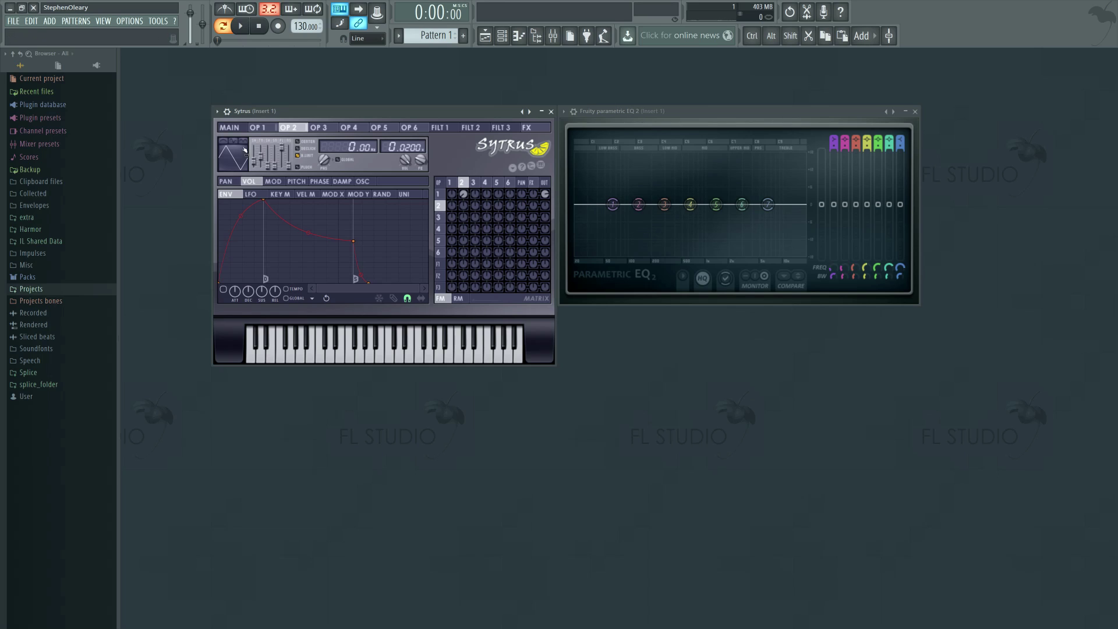
drag(254, 162, 258, 155)
drag(259, 152, 256, 160)
drag(254, 157, 254, 166)
Step: Select operator 1 and open its phase mapping for modulation X
click(452, 183)
click(461, 183)
click(456, 185)
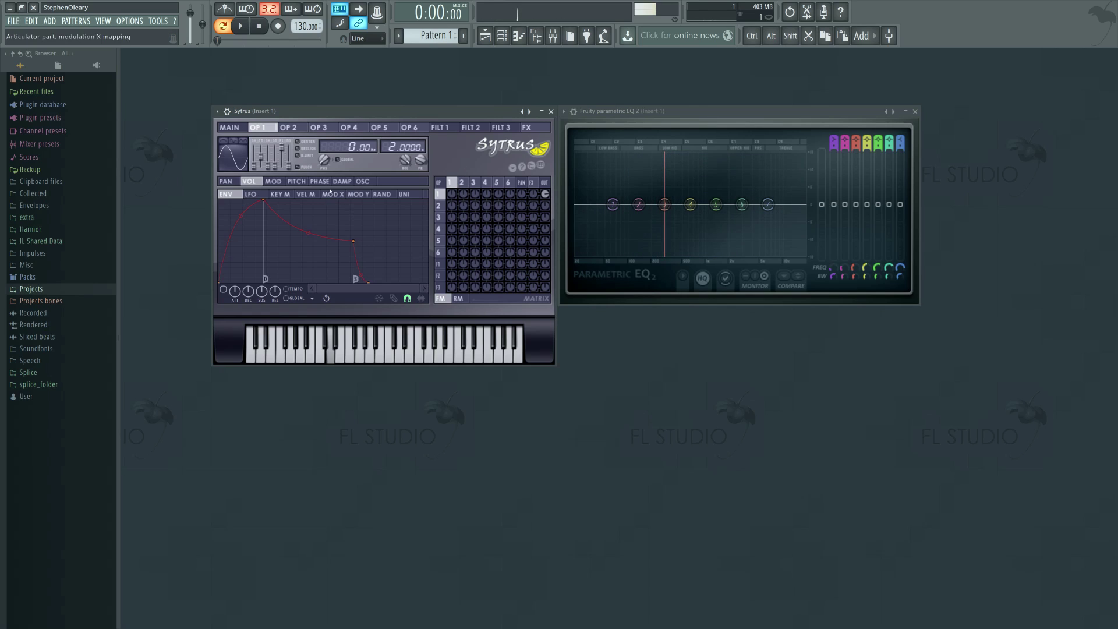
click(320, 181)
click(332, 194)
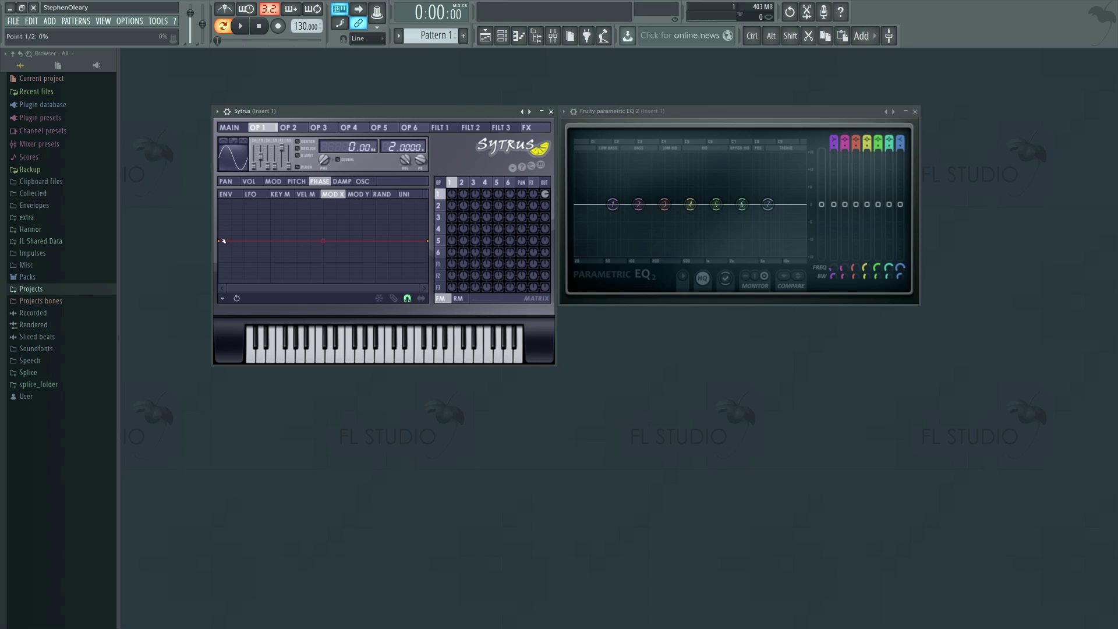
Step: Adjust the global modulation X amount and check operator 1's oscillator waveform
click(229, 127)
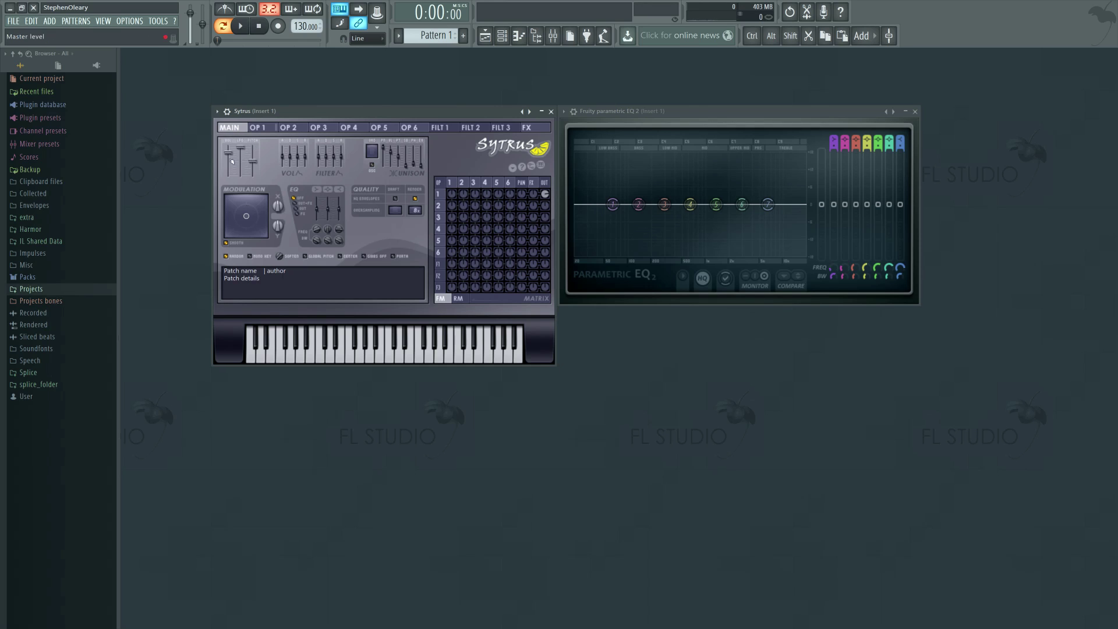
drag(278, 207, 279, 218)
click(450, 182)
click(363, 181)
mouse_move(219, 269)
mouse_down()
mouse_move(222, 290)
mouse_move(221, 263)
mouse_up()
click(229, 127)
drag(278, 209, 278, 210)
Step: Sweep modulation X down to 0% while auditioning operator 1, and turn off modulation smoothing
key(w)
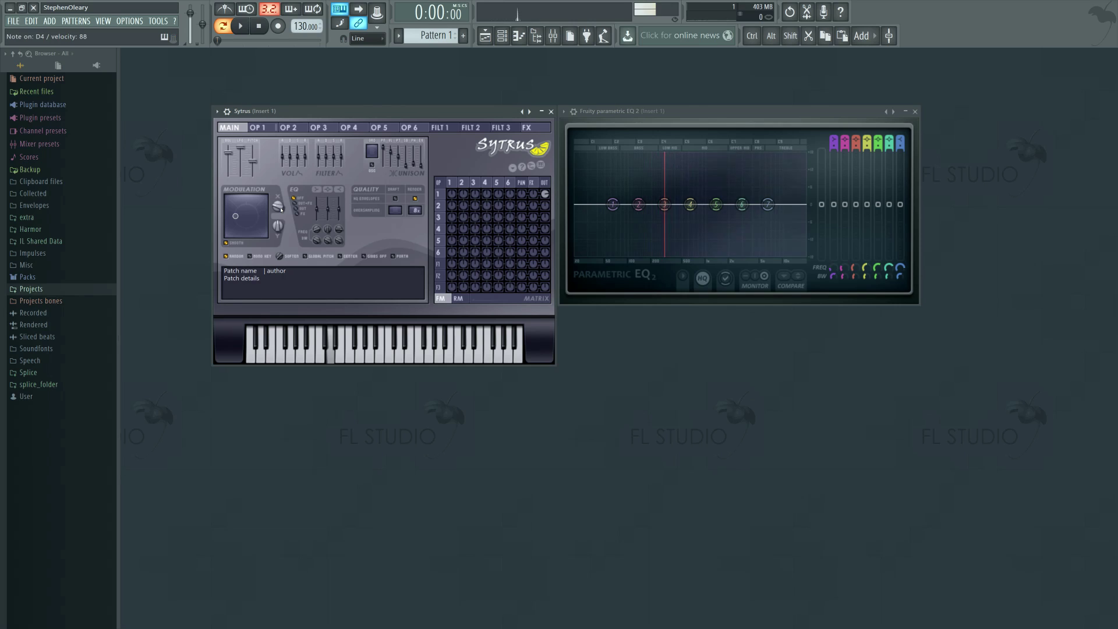
drag(281, 210, 280, 165)
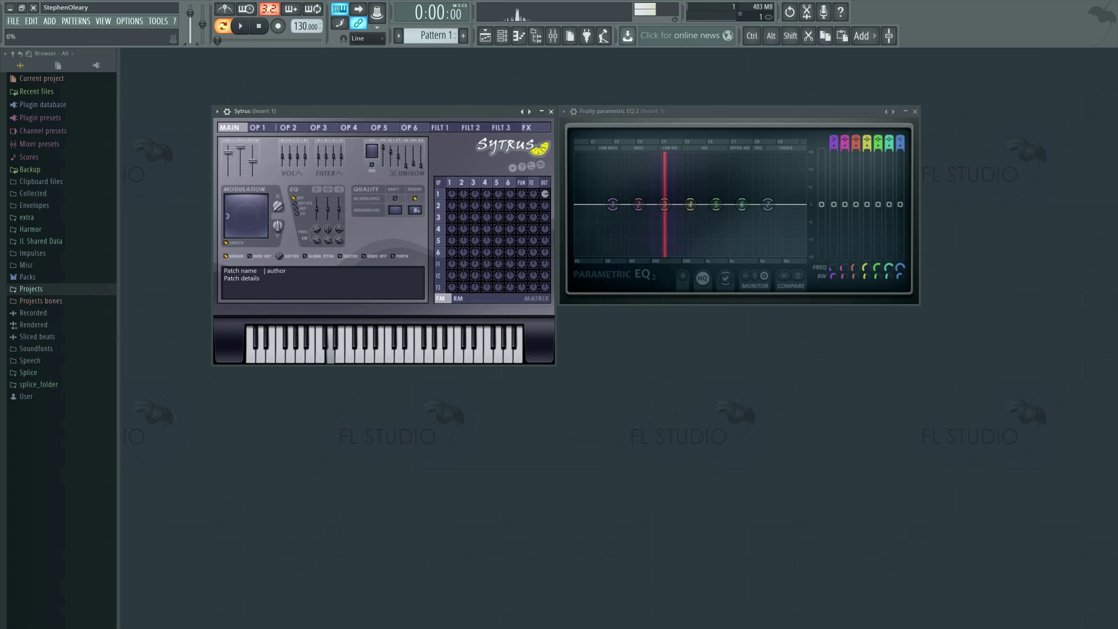
drag(281, 206, 281, 256)
click(246, 243)
key(w)
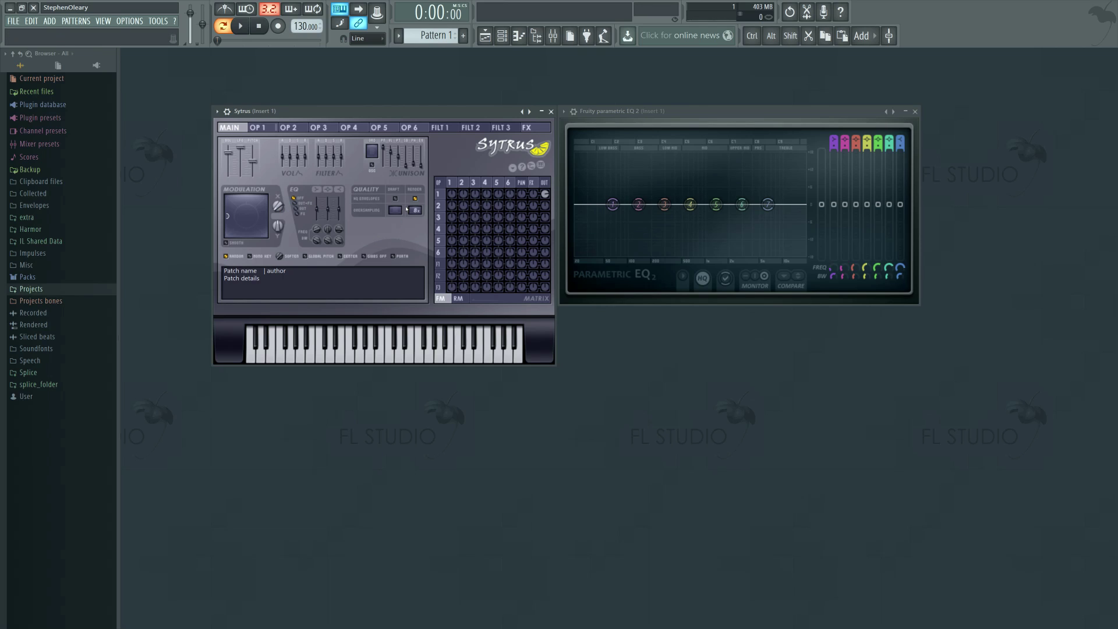
Step: Flatten operator 1's phase mapping for modulation X by moving both end points to the centre level
click(258, 127)
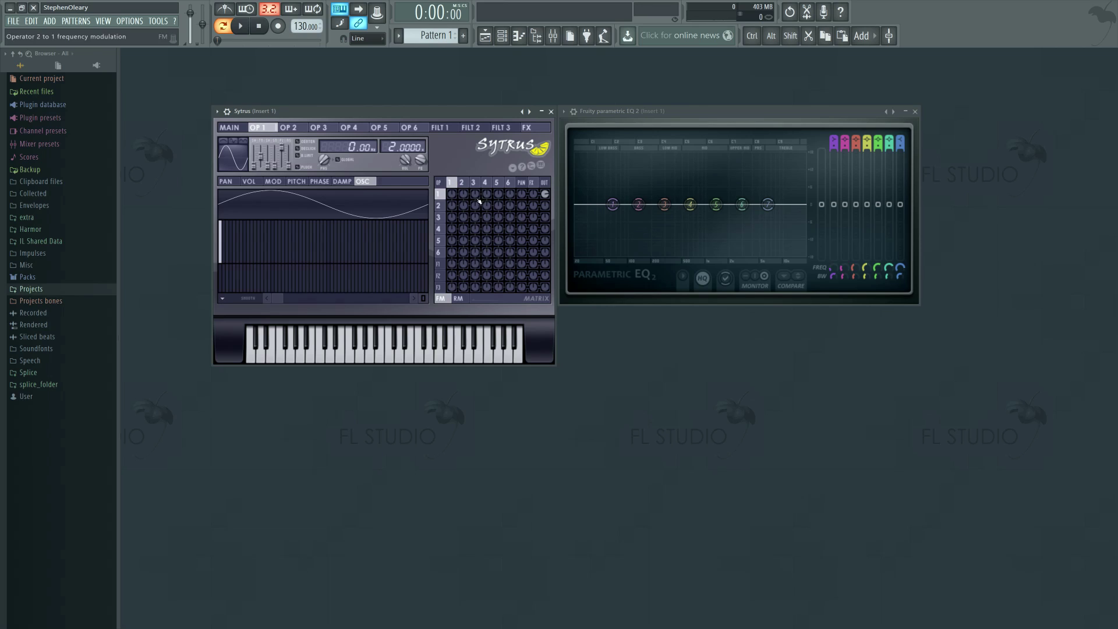
click(319, 182)
drag(423, 205, 427, 241)
drag(219, 282, 218, 240)
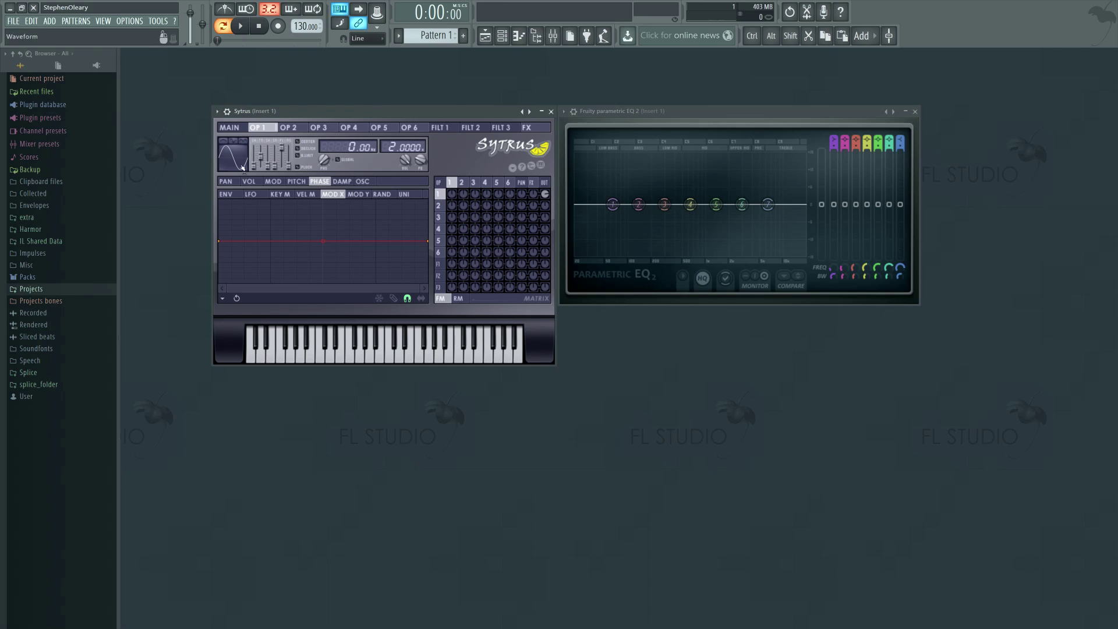
Step: Select operator 2, play a test note and raise its frequency modulation of operator 1
click(463, 183)
key(n)
drag(463, 194, 462, 204)
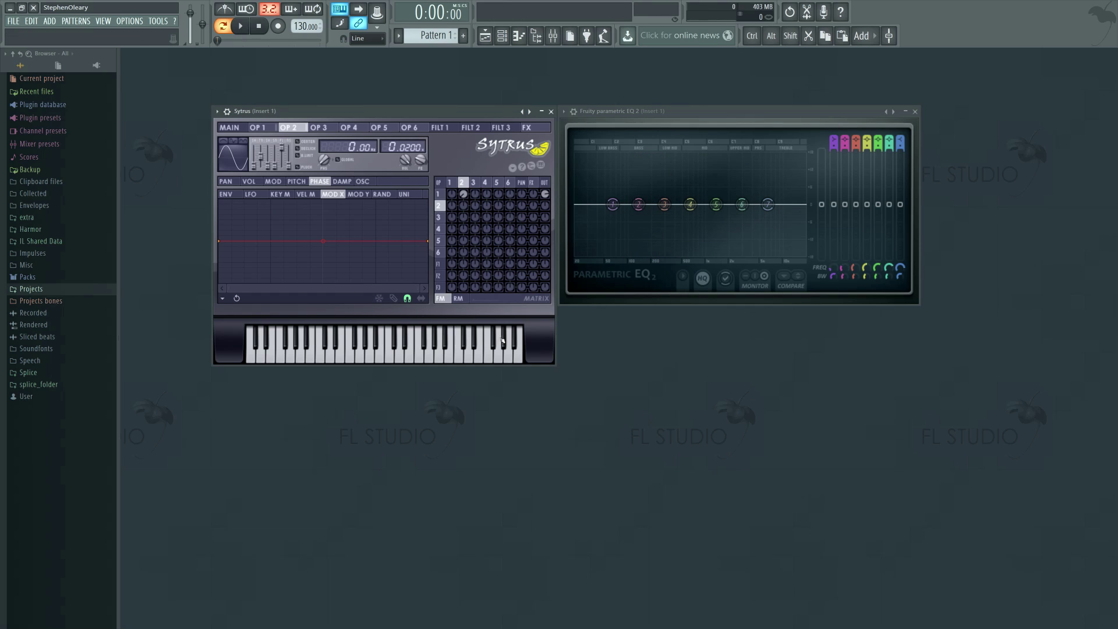
Step: Sweep the global modulation X, reset it to its centre value and audition the sound with several notes
click(229, 127)
mouse_move(278, 205)
mouse_down()
mouse_move(278, 224)
mouse_move(278, 191)
mouse_up()
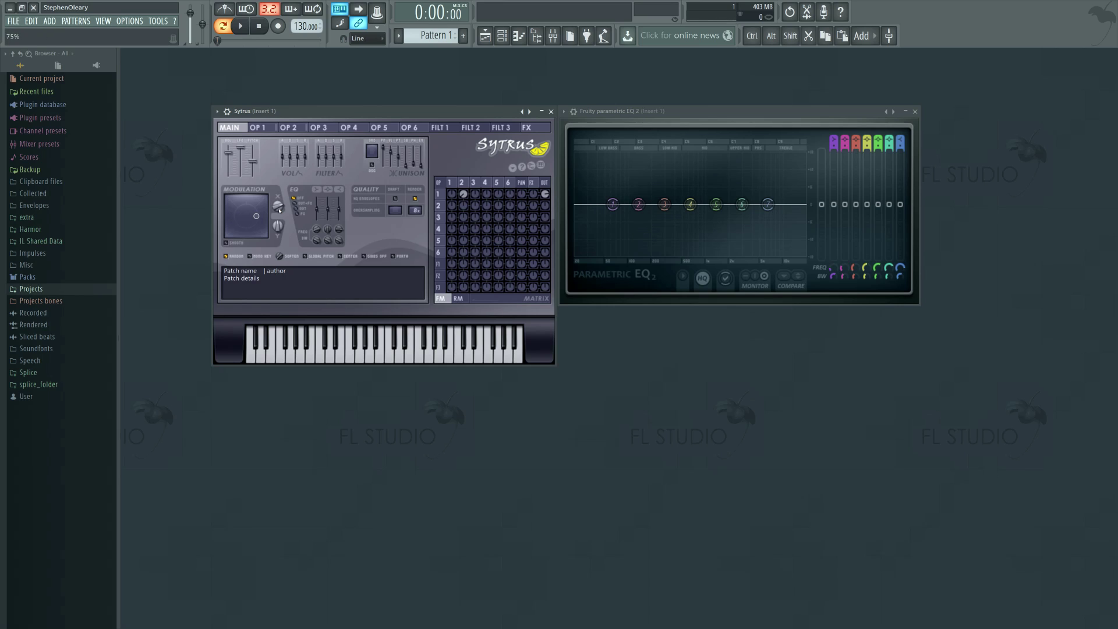
alt+click(279, 210)
mouse_move(279, 205)
mouse_down()
mouse_move(279, 224)
mouse_move(279, 187)
mouse_up()
scroll(279, 207, down, 10)
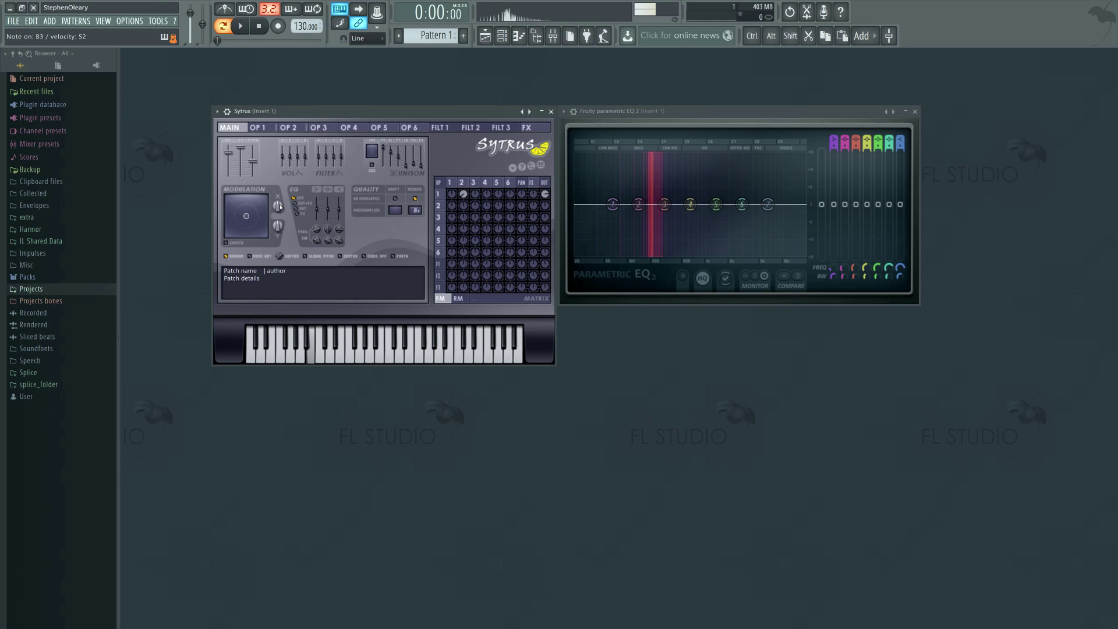
key(c)
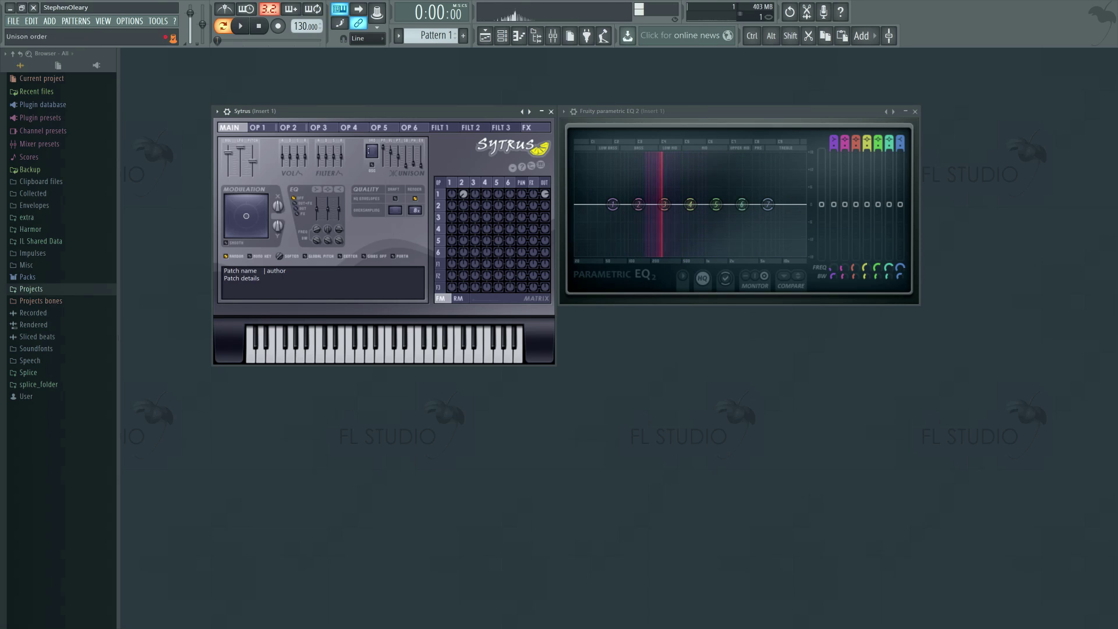
Step: Show operator 2's oscillator, audition it with a triangle waveform and restore the sine shape
click(463, 183)
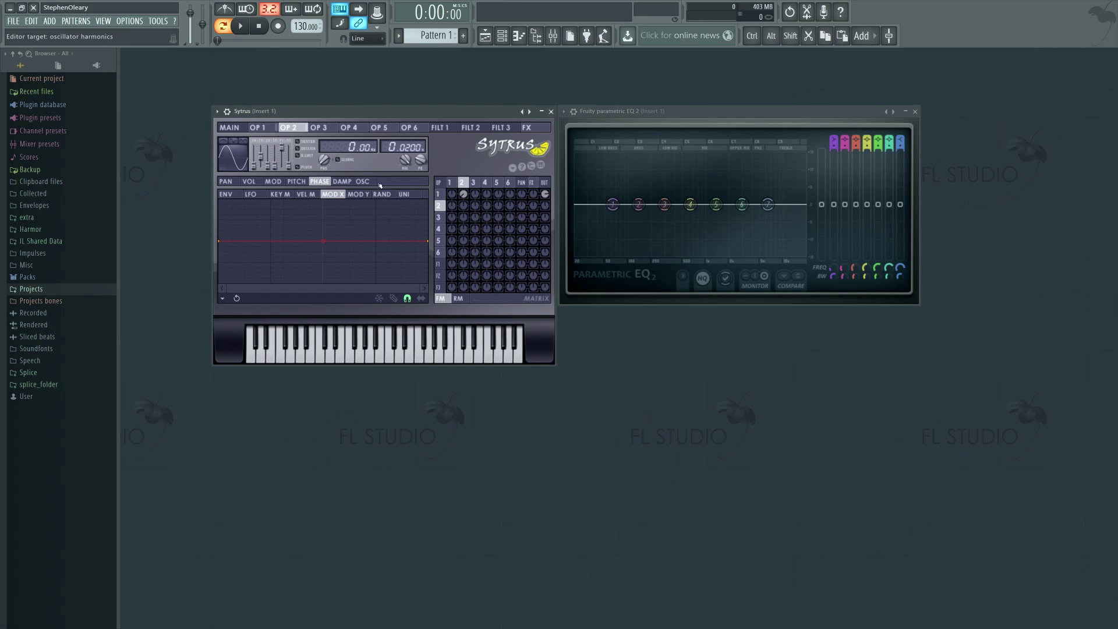
click(221, 162)
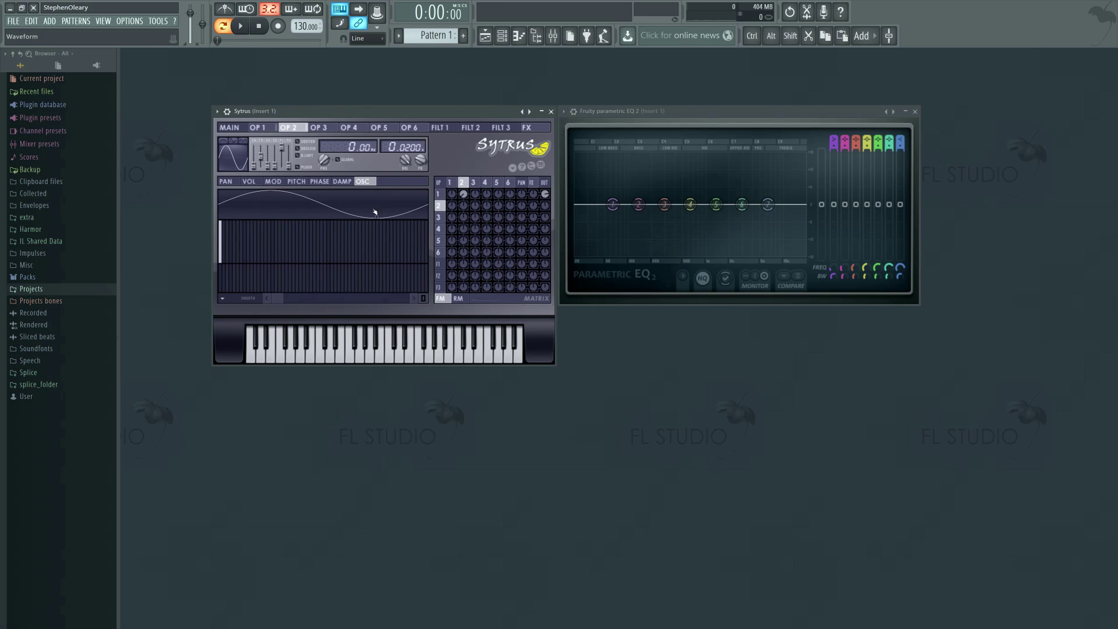
key(n)
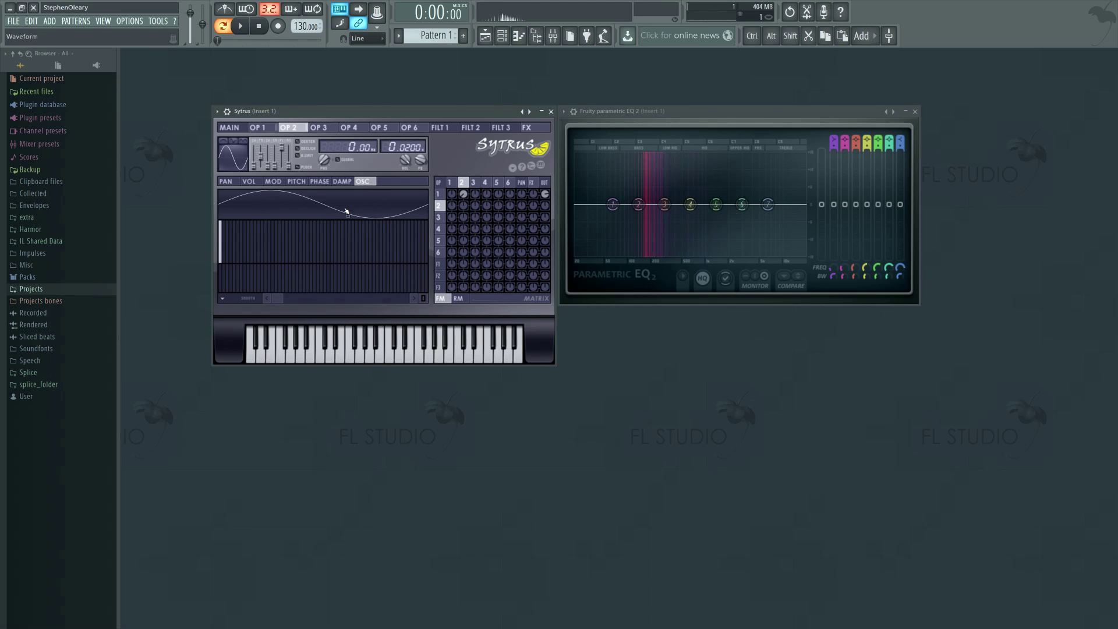
drag(254, 165, 253, 161)
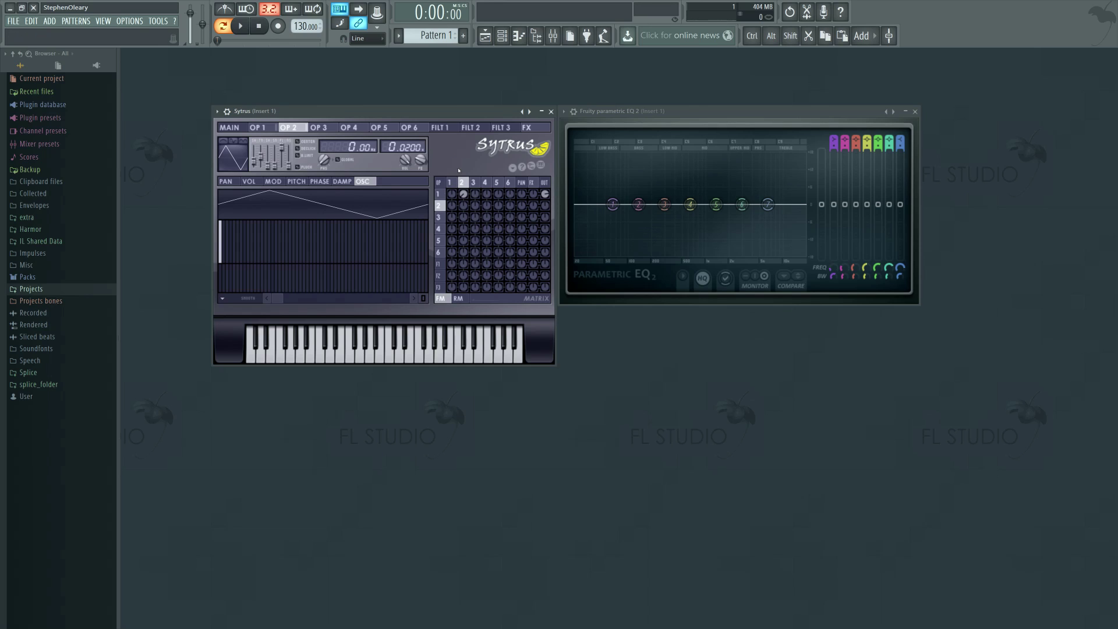
key(n)
drag(254, 161, 254, 167)
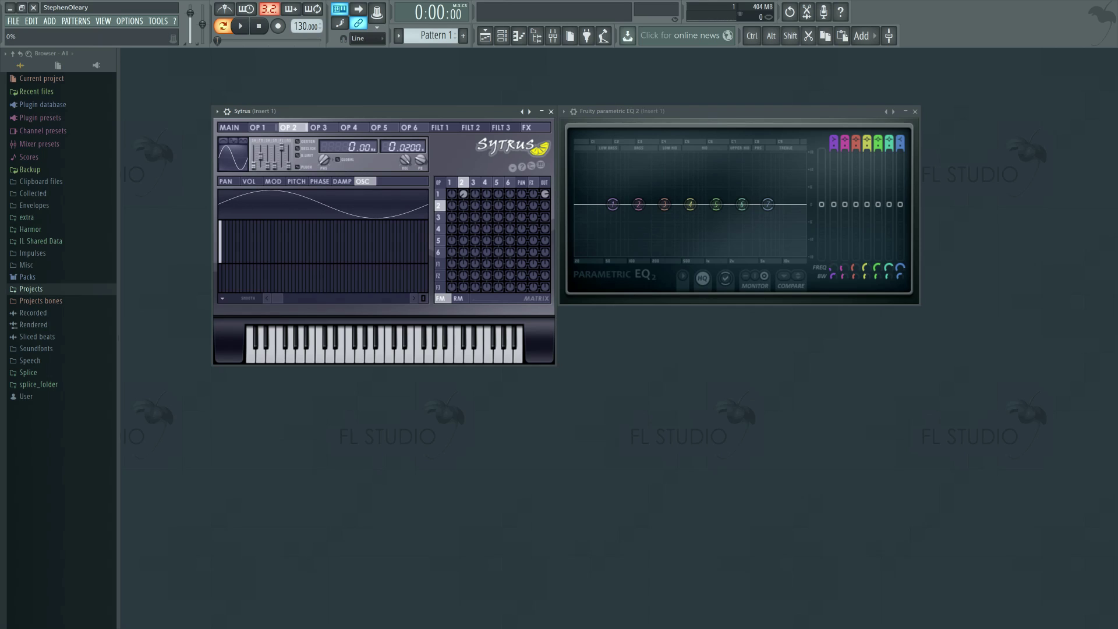
Step: Compare the oscillator and frequency ratio settings of operators 1 and 2
click(455, 183)
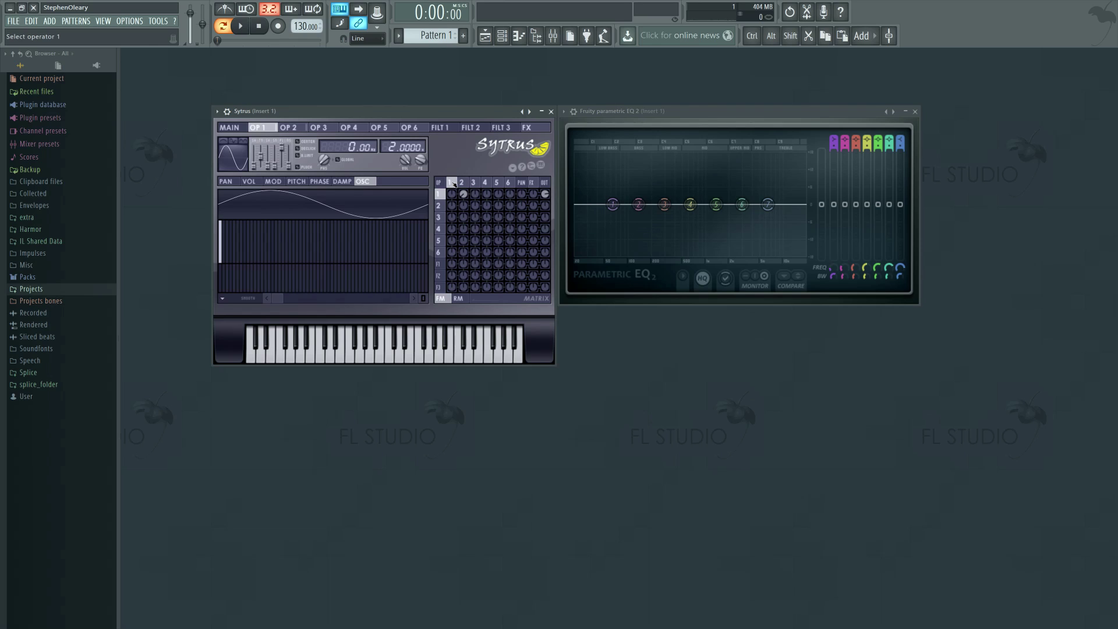
click(463, 183)
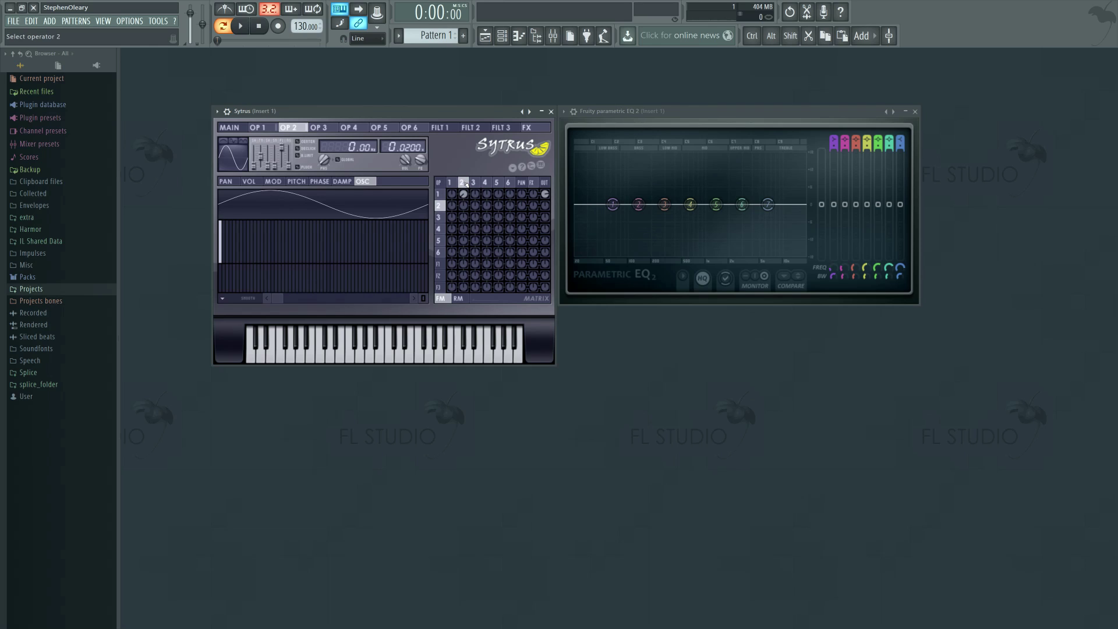
click(452, 183)
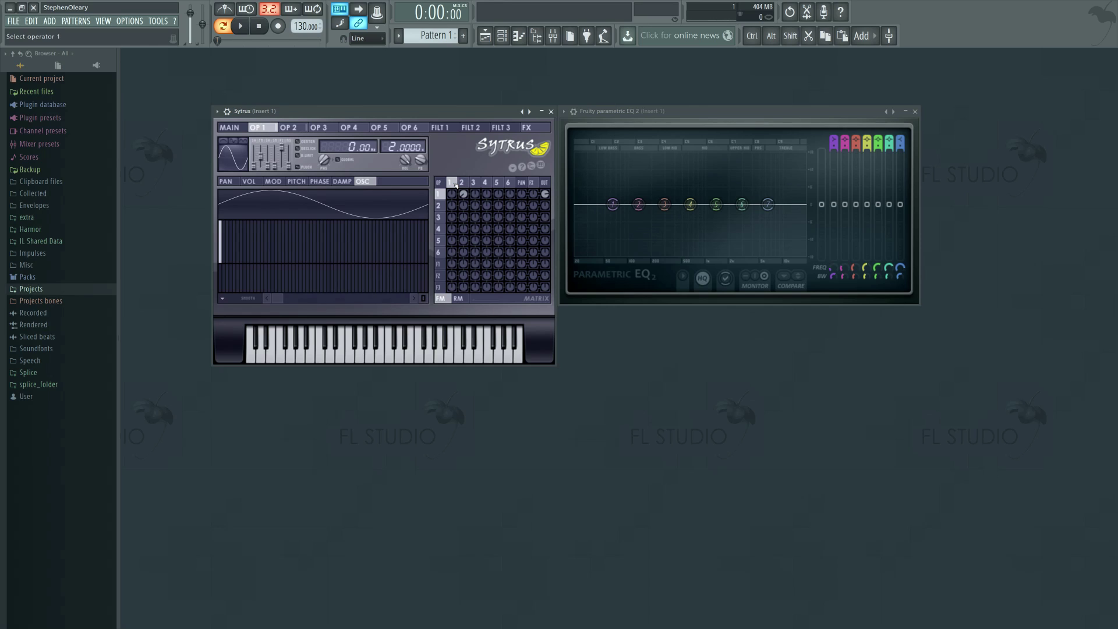
click(461, 183)
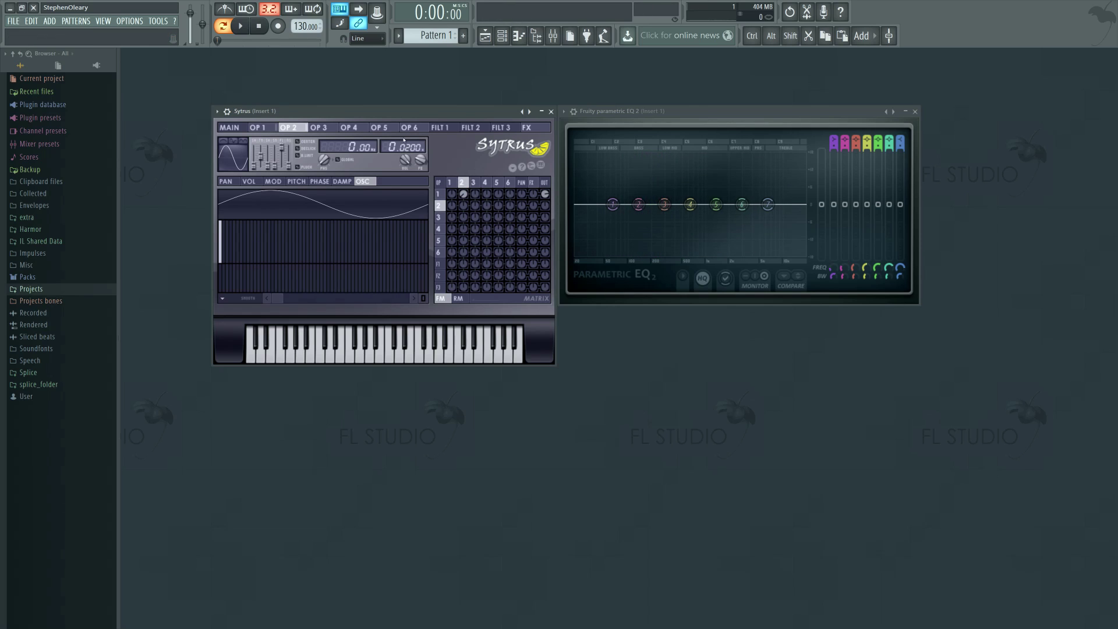
Step: Raise operator 2's frequency ratio and its frequency modulation of operator 1 while auditioning notes
drag(405, 147, 406, 137)
key(n)
drag(464, 194, 465, 176)
key(n)
drag(406, 146, 407, 135)
Step: Fine-tune the amount of operator 2's frequency modulation of operator 1
drag(465, 194, 464, 183)
drag(464, 194, 465, 201)
drag(466, 196, 466, 197)
drag(464, 197, 464, 196)
drag(465, 194, 466, 197)
Step: Set operator 2's frequency ratio to 0.1000, audition it and readjust its modulation of operator 1
click(450, 183)
click(461, 183)
drag(392, 143, 392, 169)
key(n)
key(n)
drag(466, 200, 466, 168)
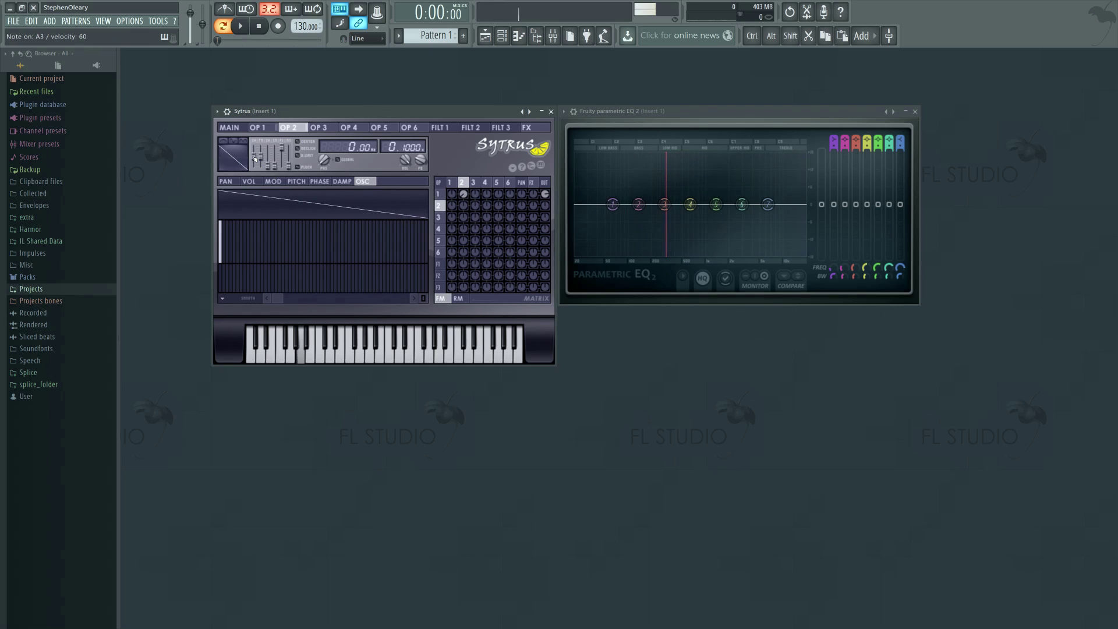
Step: Compare triangle and sawtooth shapes on operator 2 while varying its modulation amount, and set its waveform to square
drag(254, 155, 254, 161)
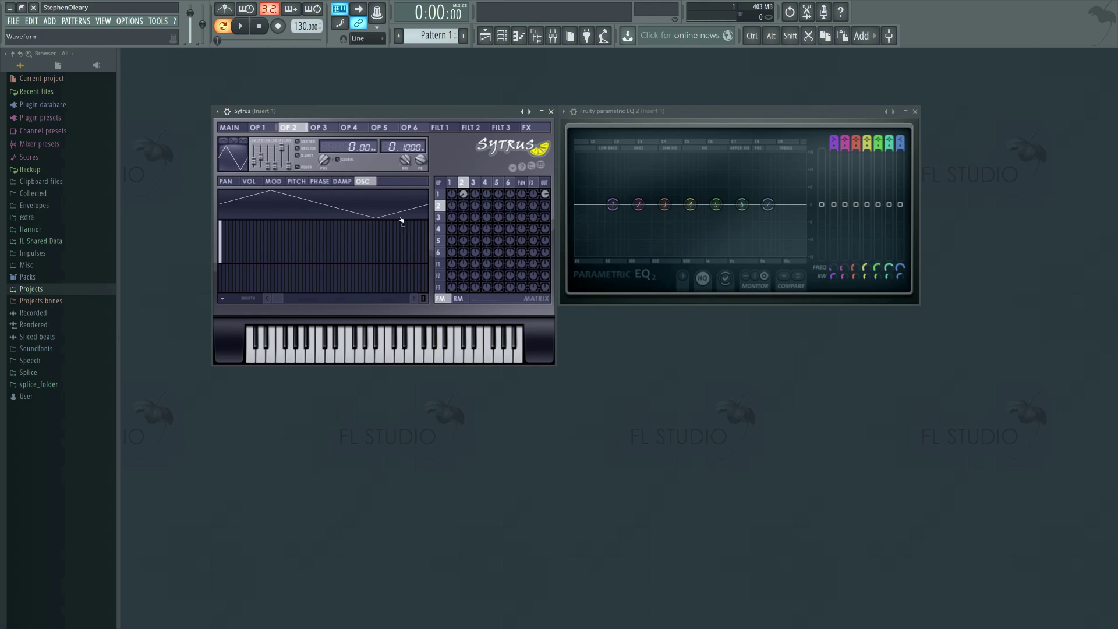
drag(254, 161, 254, 156)
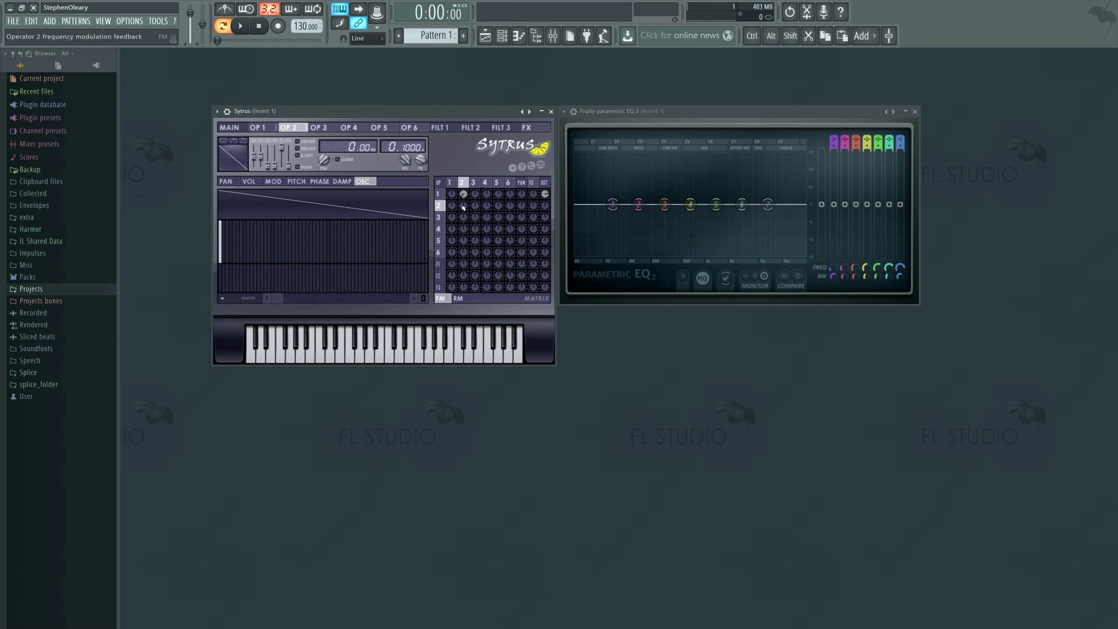
drag(463, 194, 463, 141)
drag(255, 156, 254, 150)
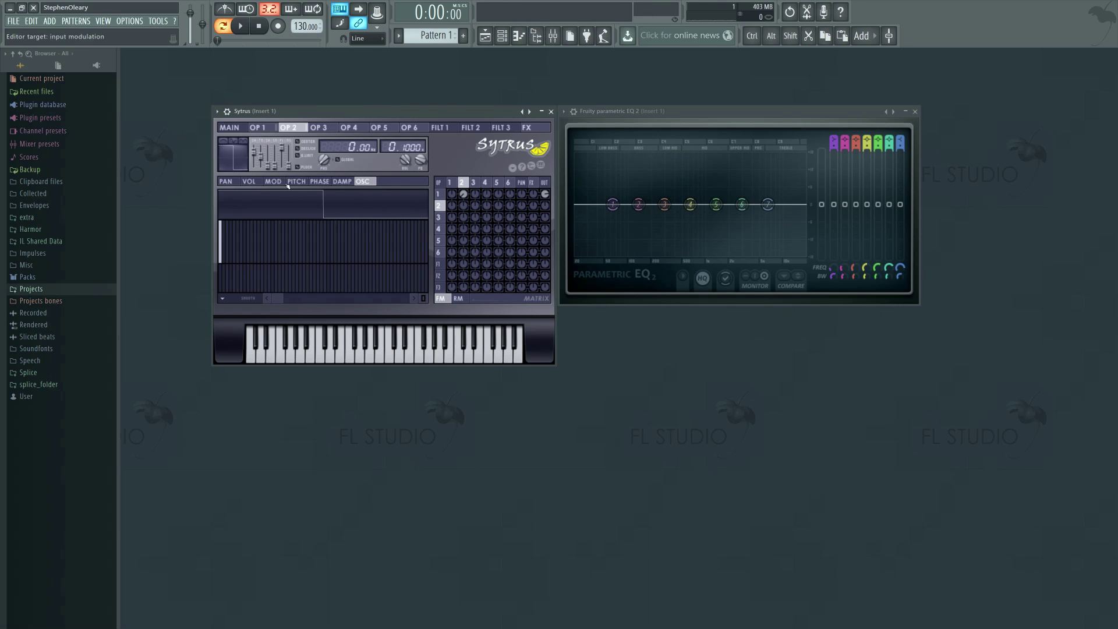
click(223, 191)
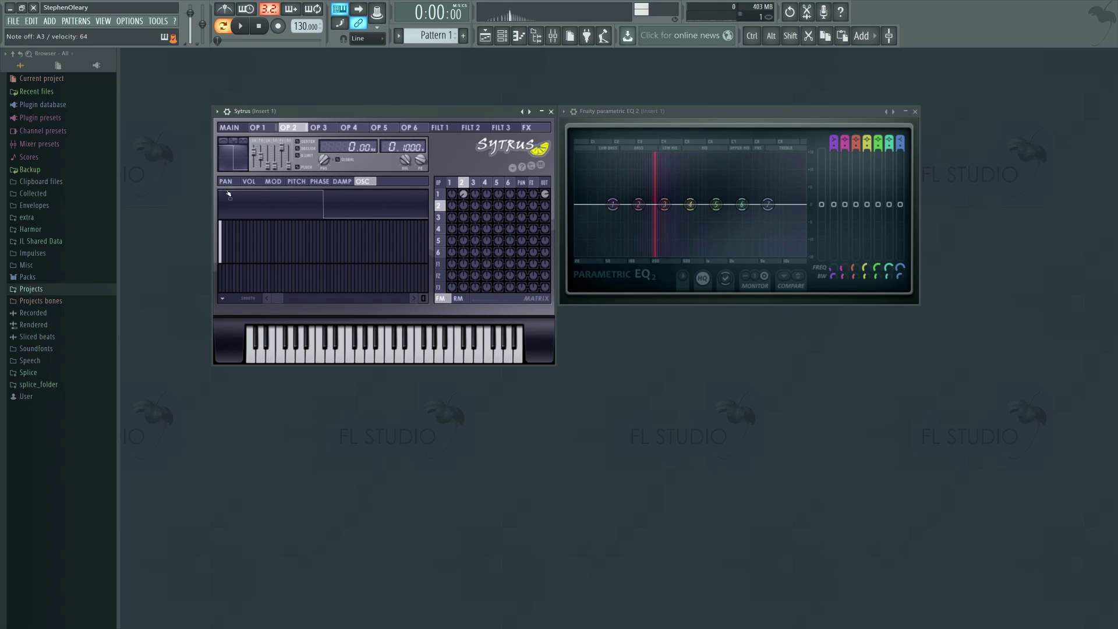
Step: Readjust operator 2's modulation of operator 1, and change operator 2's waveform from square through sawtooth back to sine
drag(463, 194, 464, 222)
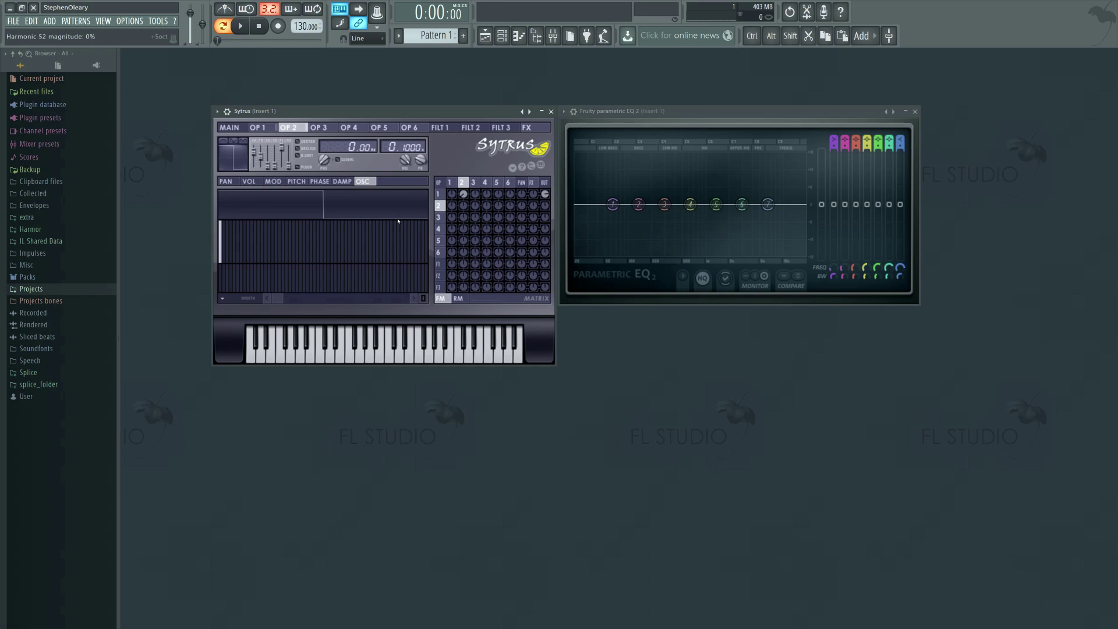
mouse_move(221, 265)
mouse_down()
mouse_move(221, 285)
mouse_move(222, 263)
mouse_up()
drag(262, 152, 263, 161)
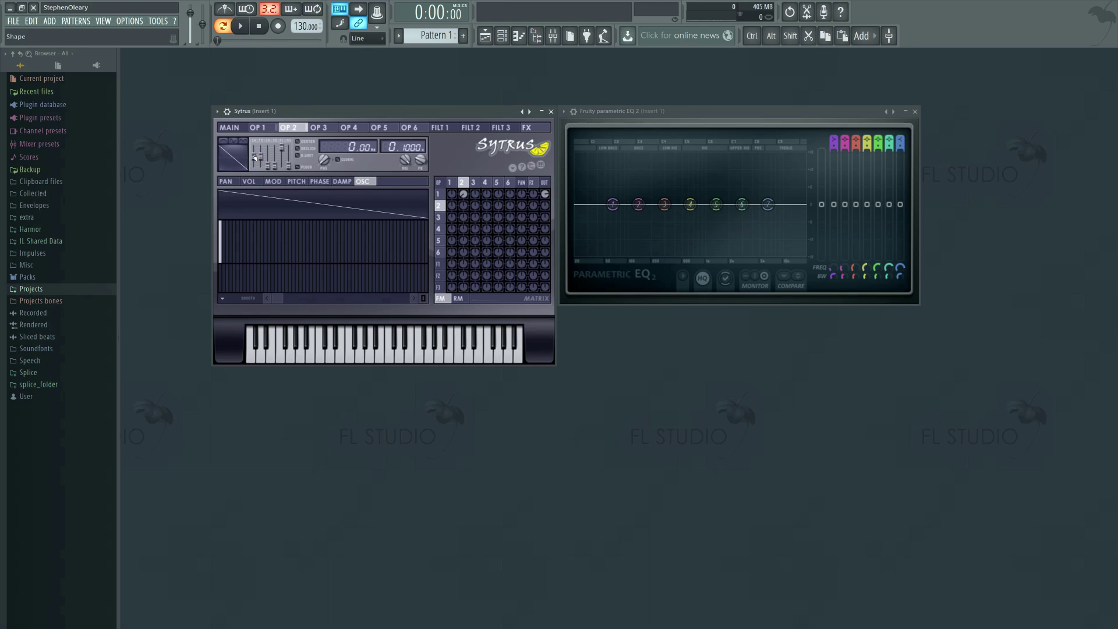
drag(253, 156, 253, 166)
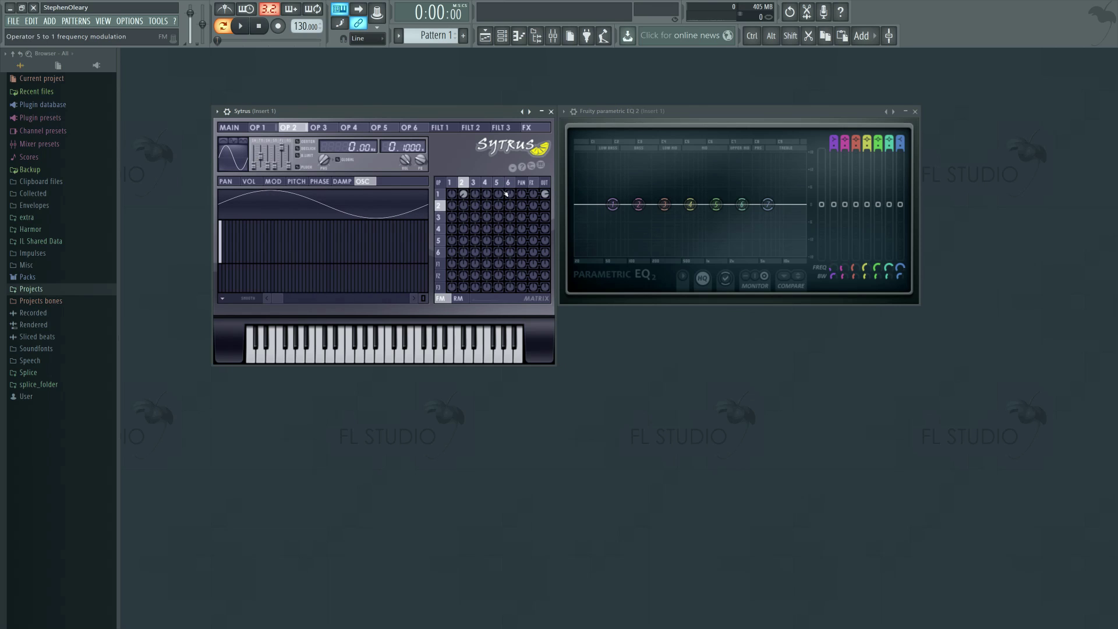
Step: Readjust operator 2's frequency modulation of operator 1, set its frequency ratio to 0.0400 and audition notes
key(n)
drag(463, 194, 463, 177)
mouse_move(408, 148)
mouse_down()
mouse_move(408, 157)
mouse_move(408, 144)
mouse_up()
key(n)
Step: Compare the half, even and absolute options on operator 2's sine wave, leaving only half enabled
click(225, 142)
click(225, 143)
click(233, 142)
click(226, 143)
click(243, 143)
click(242, 144)
click(242, 143)
click(242, 143)
click(239, 144)
click(224, 142)
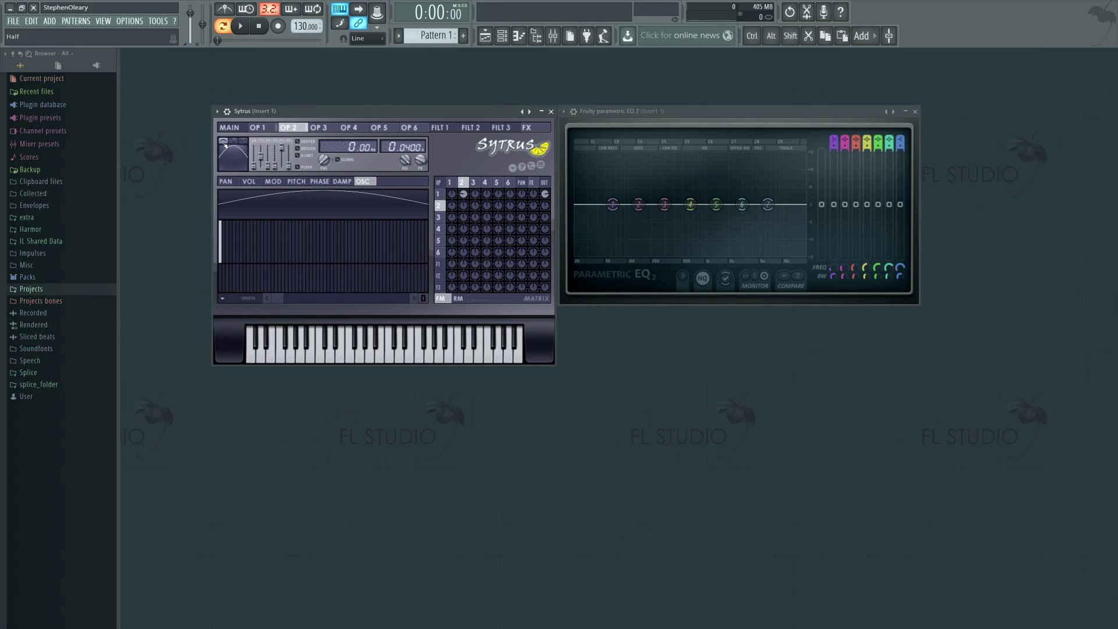
Step: Set operator 2's frequency ratio to 0.0300 and vary its modulation of operator 1 while auditioning a note
key(n)
drag(406, 146, 407, 152)
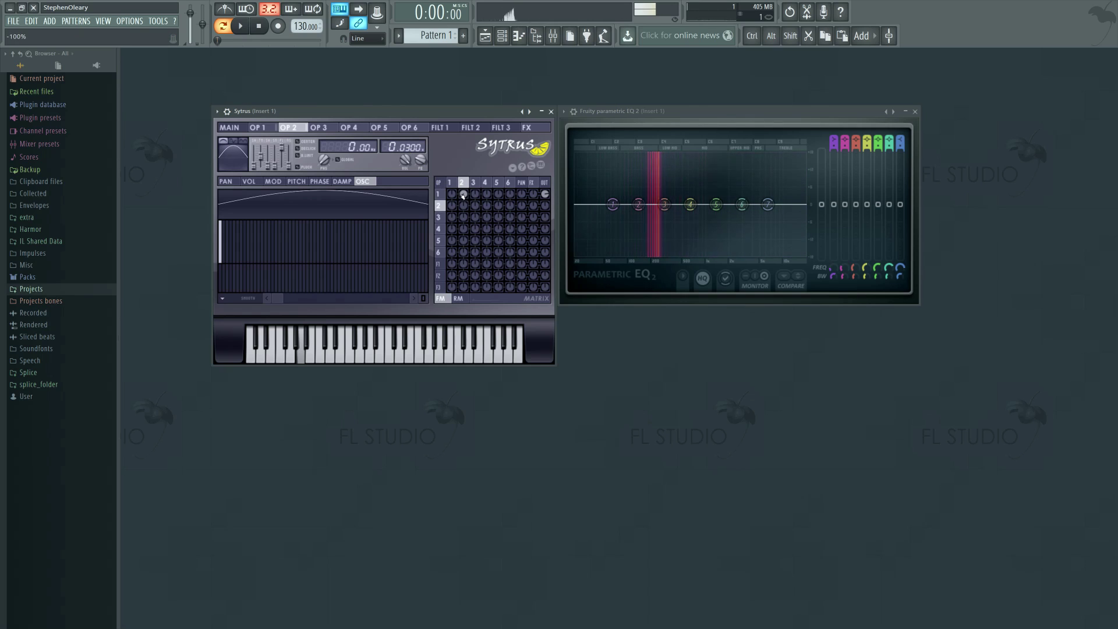
drag(463, 195, 463, 125)
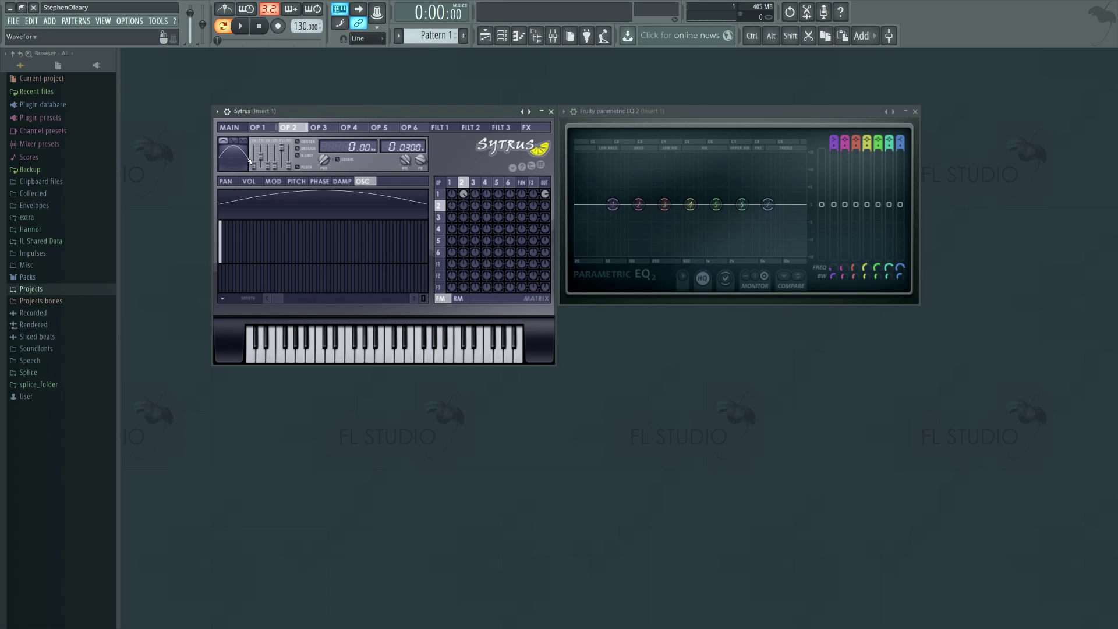
key(n)
Step: Audition combinations of the half, even and absolute options on operator 2's sine wave
click(233, 141)
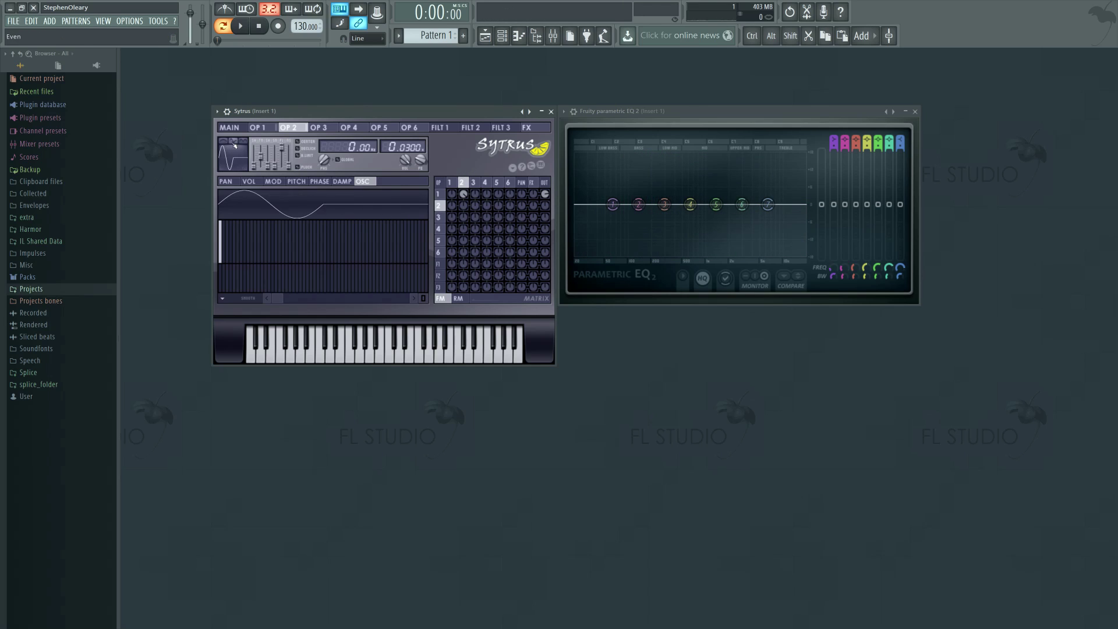
click(242, 142)
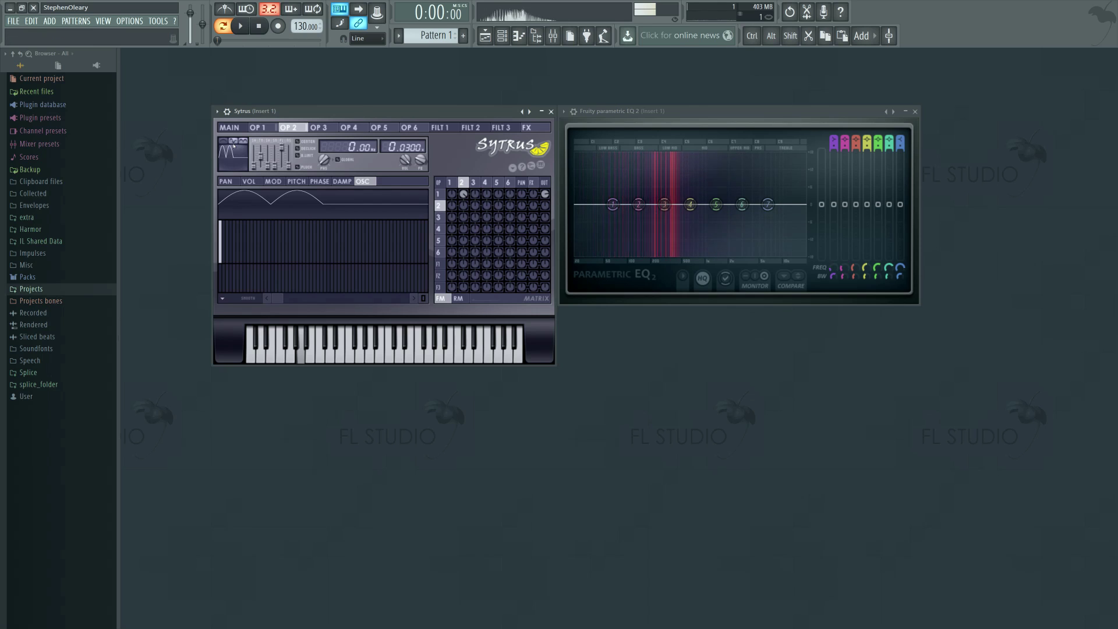
click(235, 142)
click(236, 142)
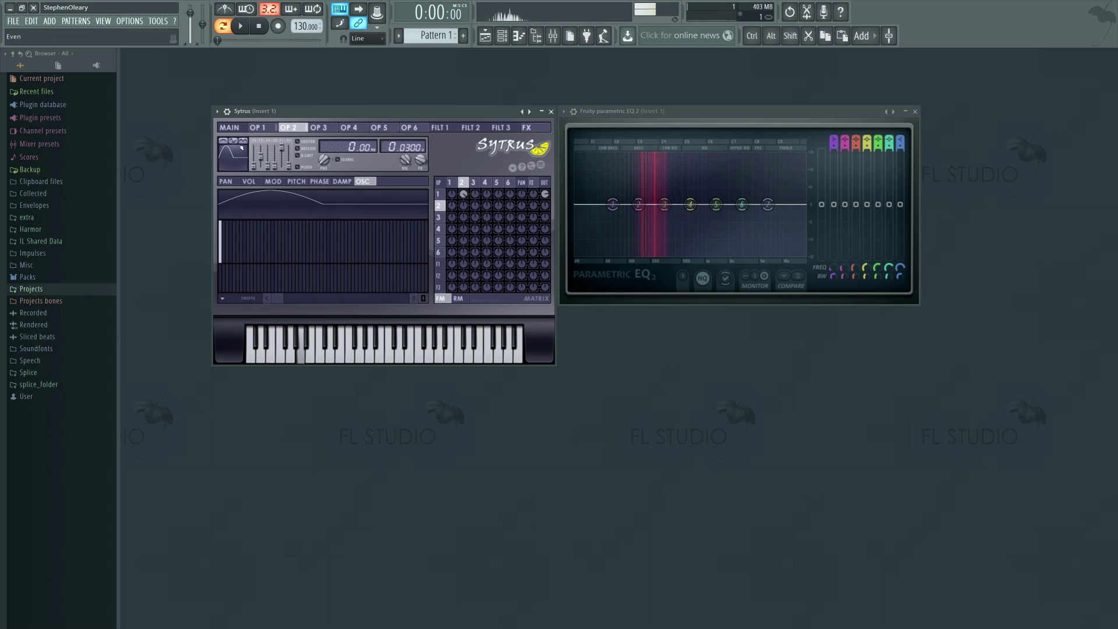
Step: Change operator 2's waveform to sawtooth and audition it with the even and absolute options switched on and off
drag(254, 164, 253, 156)
click(233, 143)
click(234, 143)
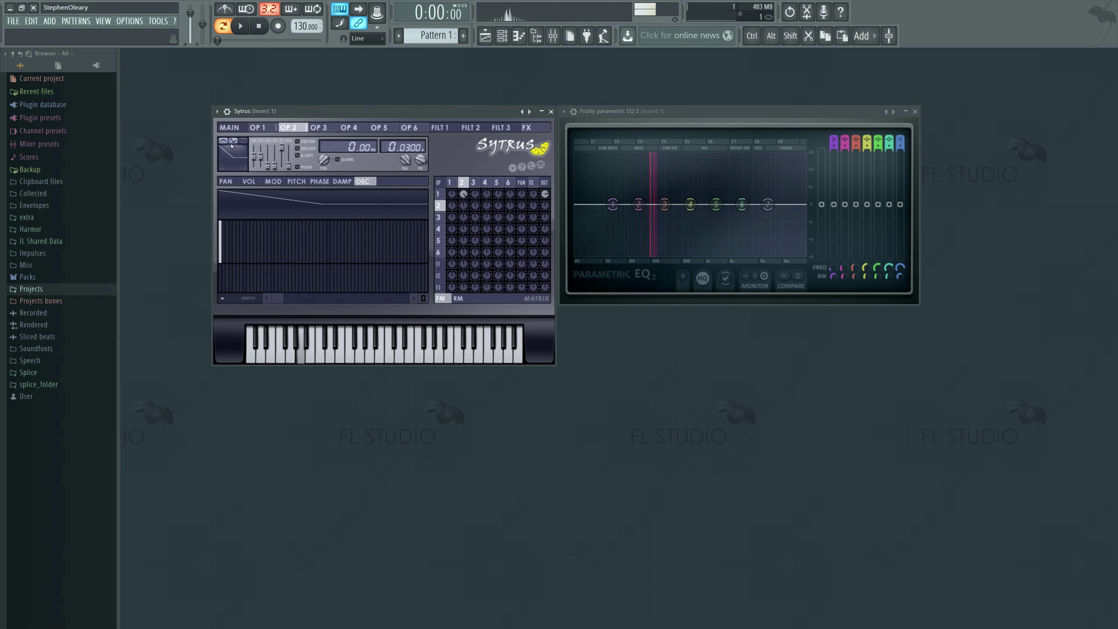
click(243, 143)
click(243, 143)
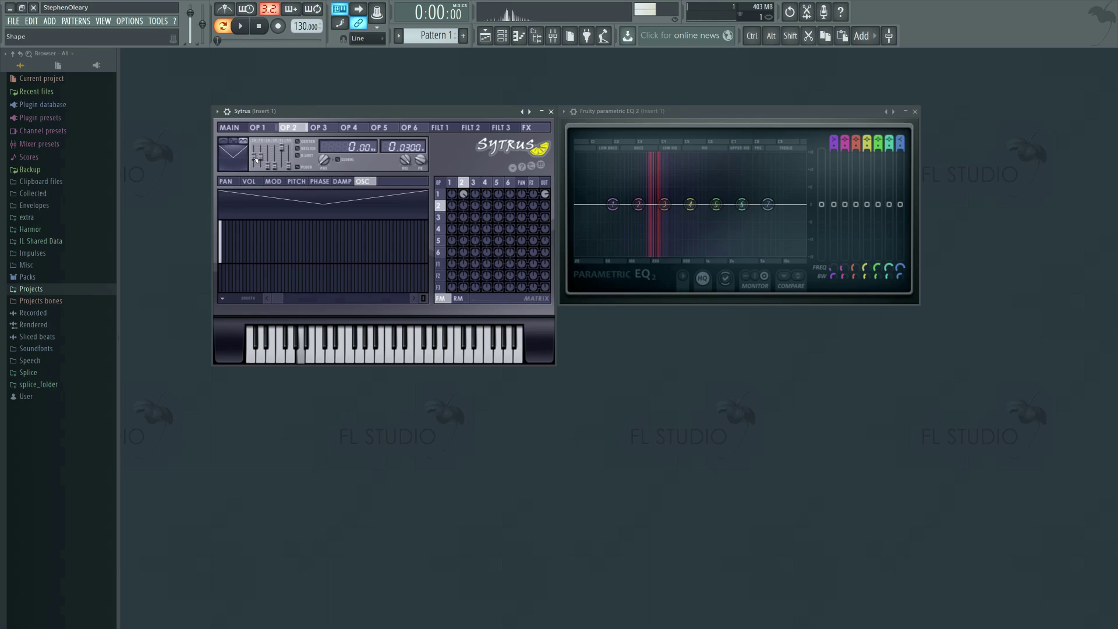
click(243, 142)
click(243, 142)
Step: Change operator 2's waveform to triangle, audition its half, even and absolute variants, and leave all three options disabled
drag(254, 156, 254, 162)
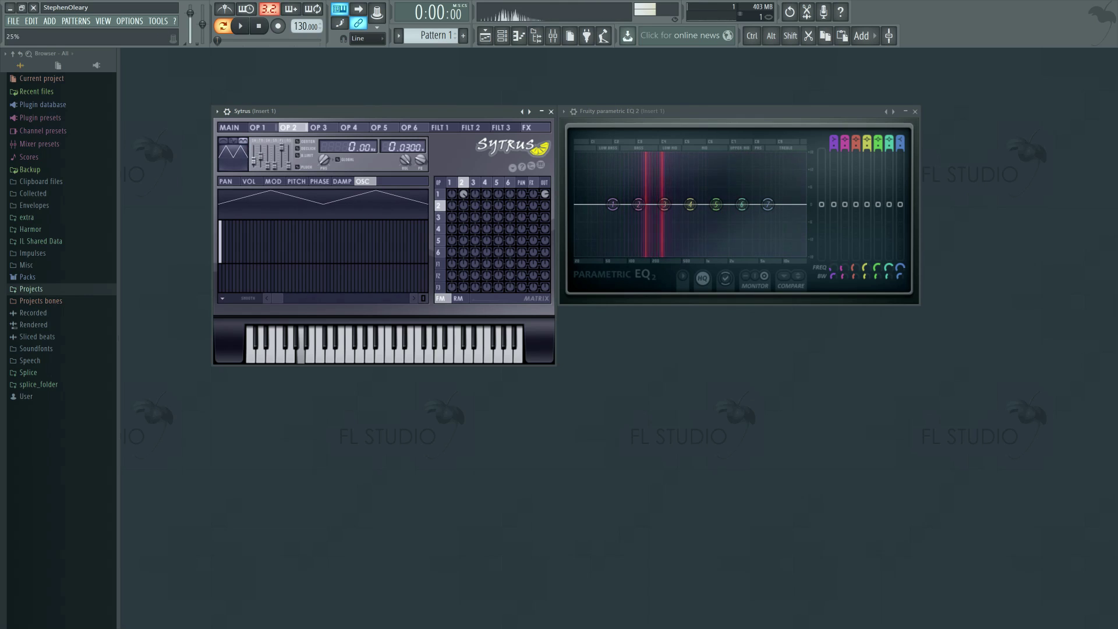
click(225, 141)
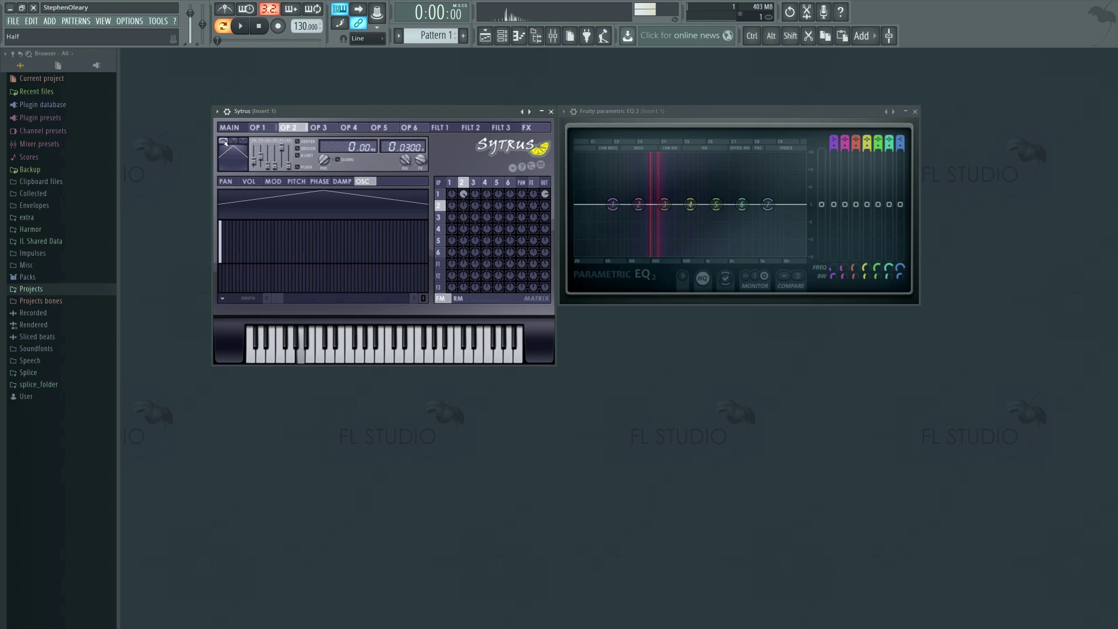
click(233, 142)
click(244, 141)
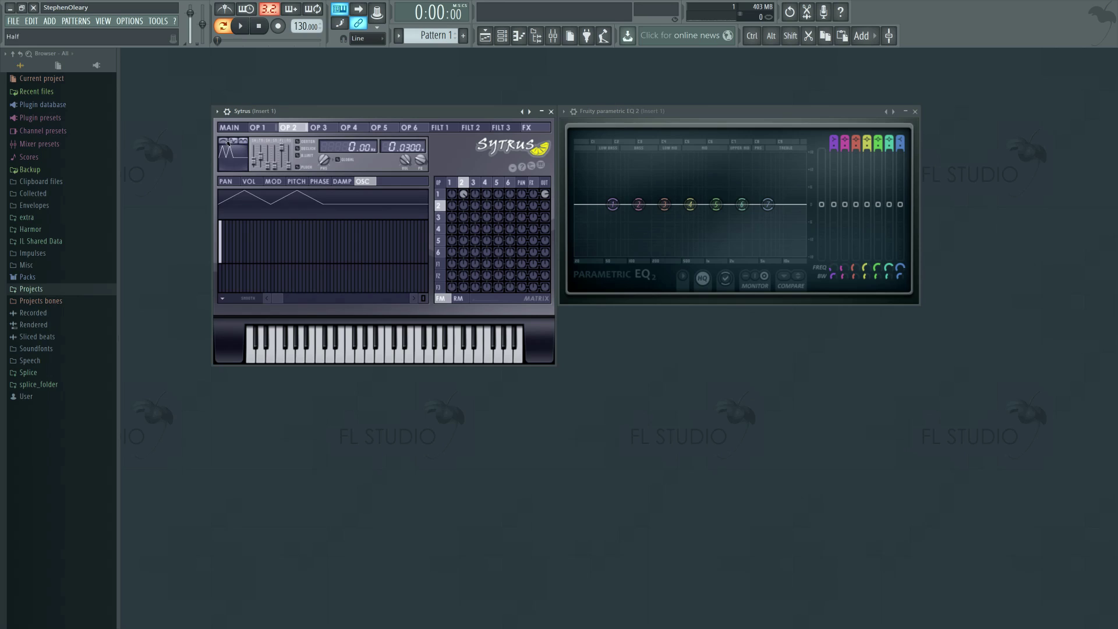
click(223, 141)
click(233, 141)
click(244, 141)
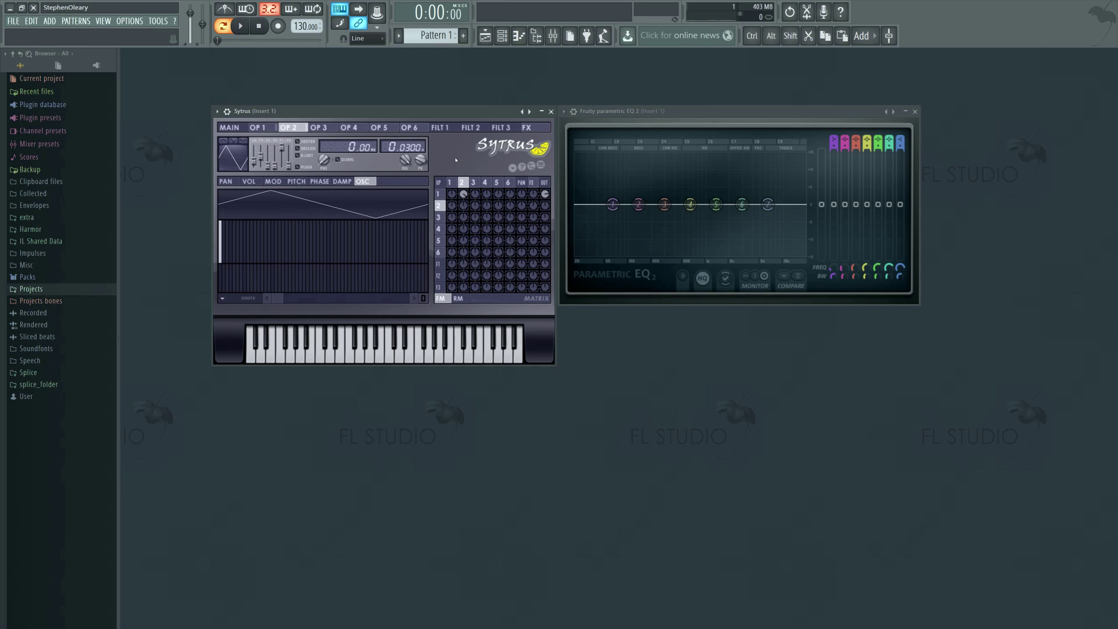
Step: Reset operator 2's frequency ratio and its frequency modulation of operator 1 to their defaults
alt+click(406, 147)
alt+click(463, 194)
mouse_move(453, 115)
mouse_down()
mouse_move(440, 110)
mouse_move(453, 115)
mouse_up()
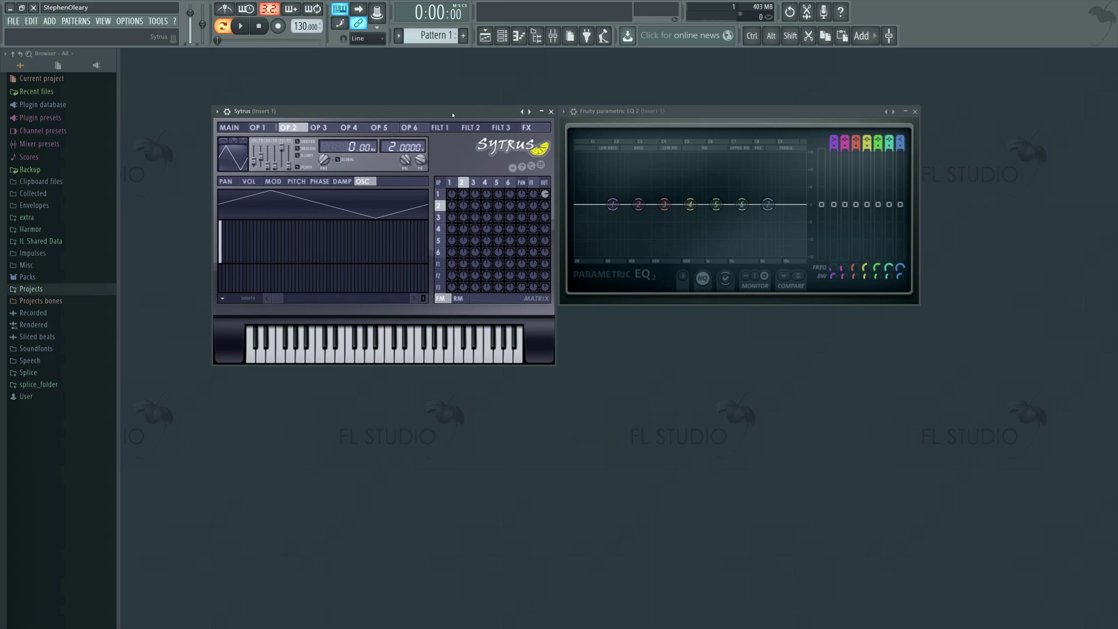